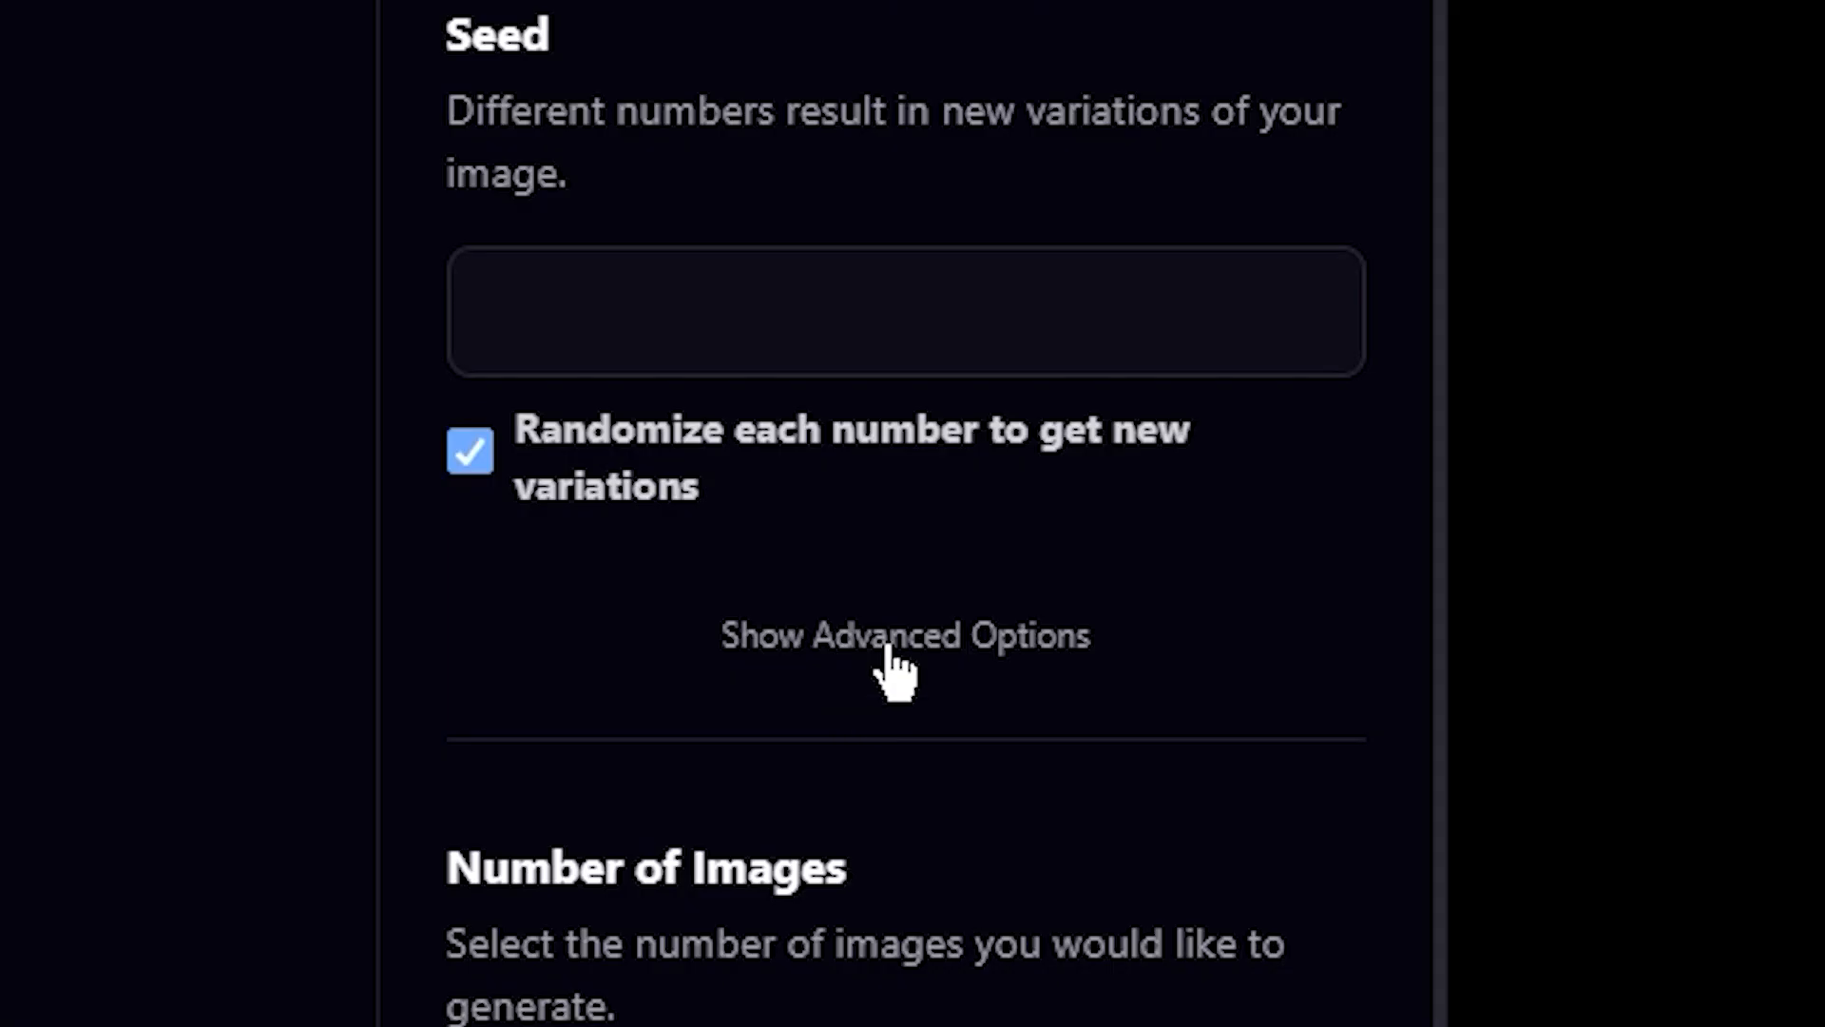
Reveal the advanced options and choose k_euler_ancestral as the sampler
{"action": "left_click", "coordinate": [889, 642]}
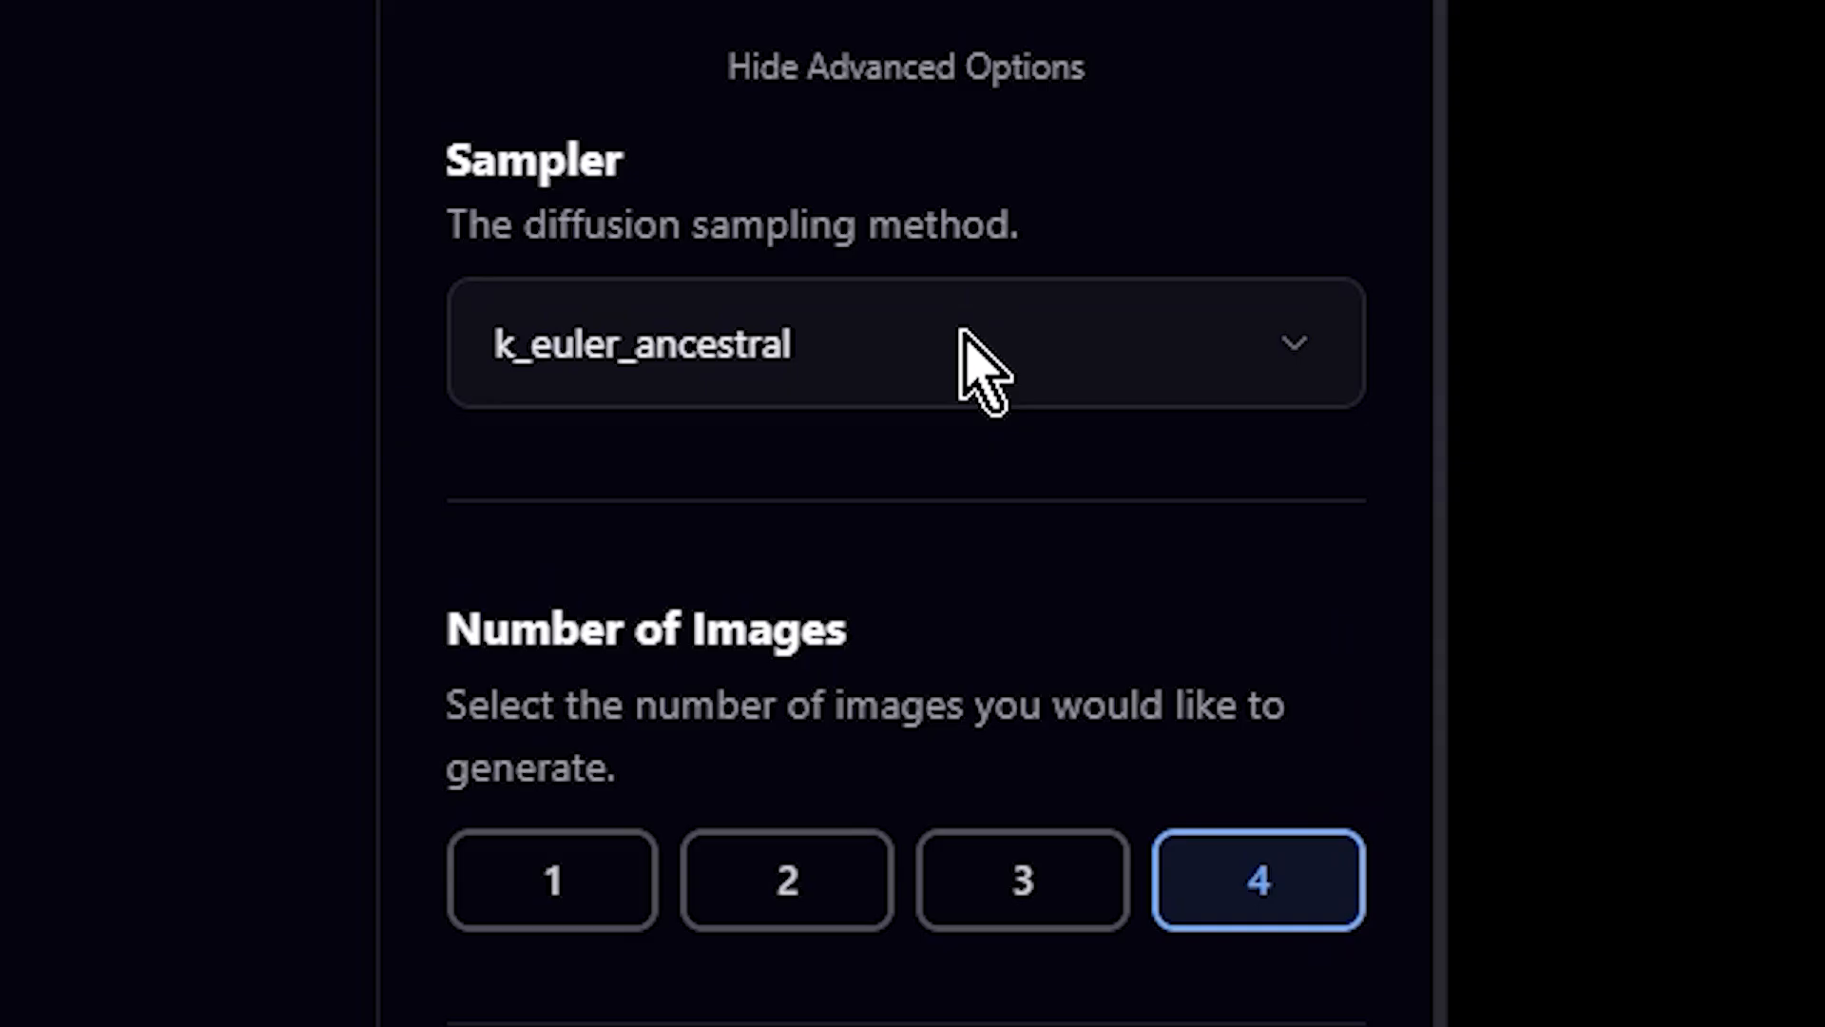
{"action": "left_click", "coordinate": [962, 334]}
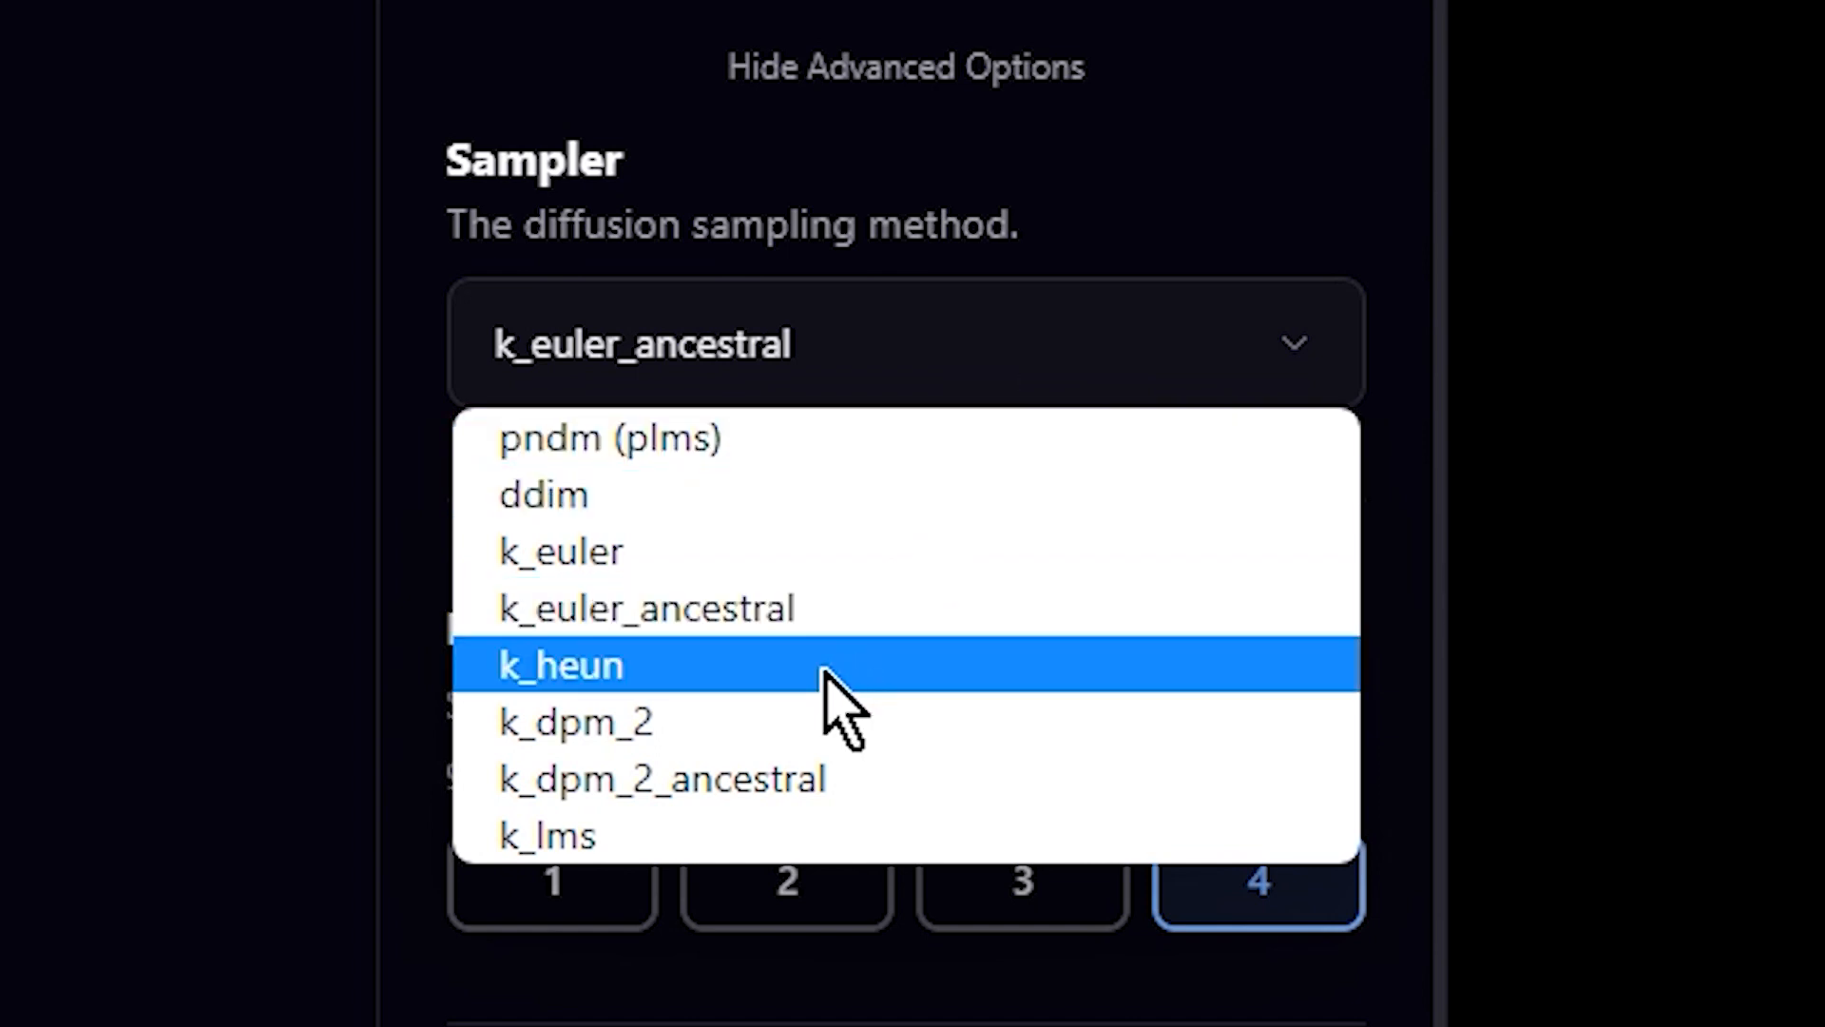
{"action": "left_click", "coordinate": [789, 619]}
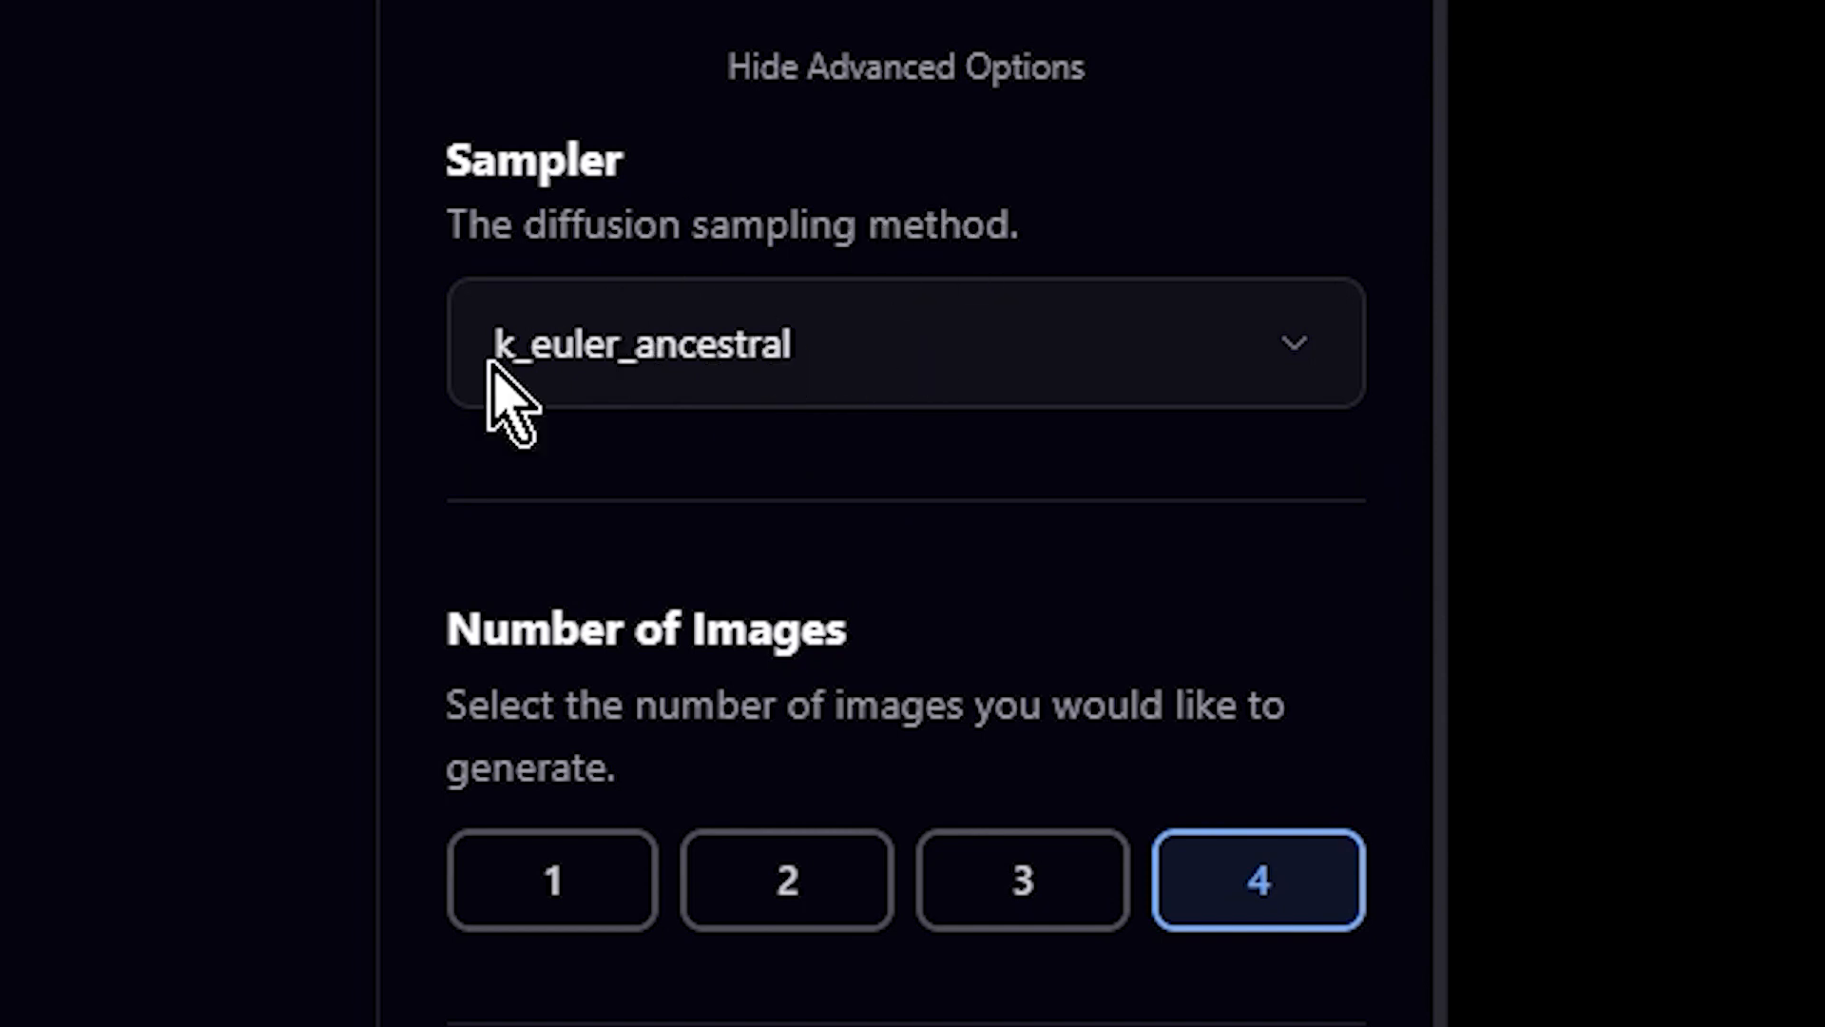
Set the number of images to 4 and the image strength of the reference portrait to 76
{"action": "scroll", "coordinate": [760, 391], "scroll_direction": "down", "scroll_amount": 2}
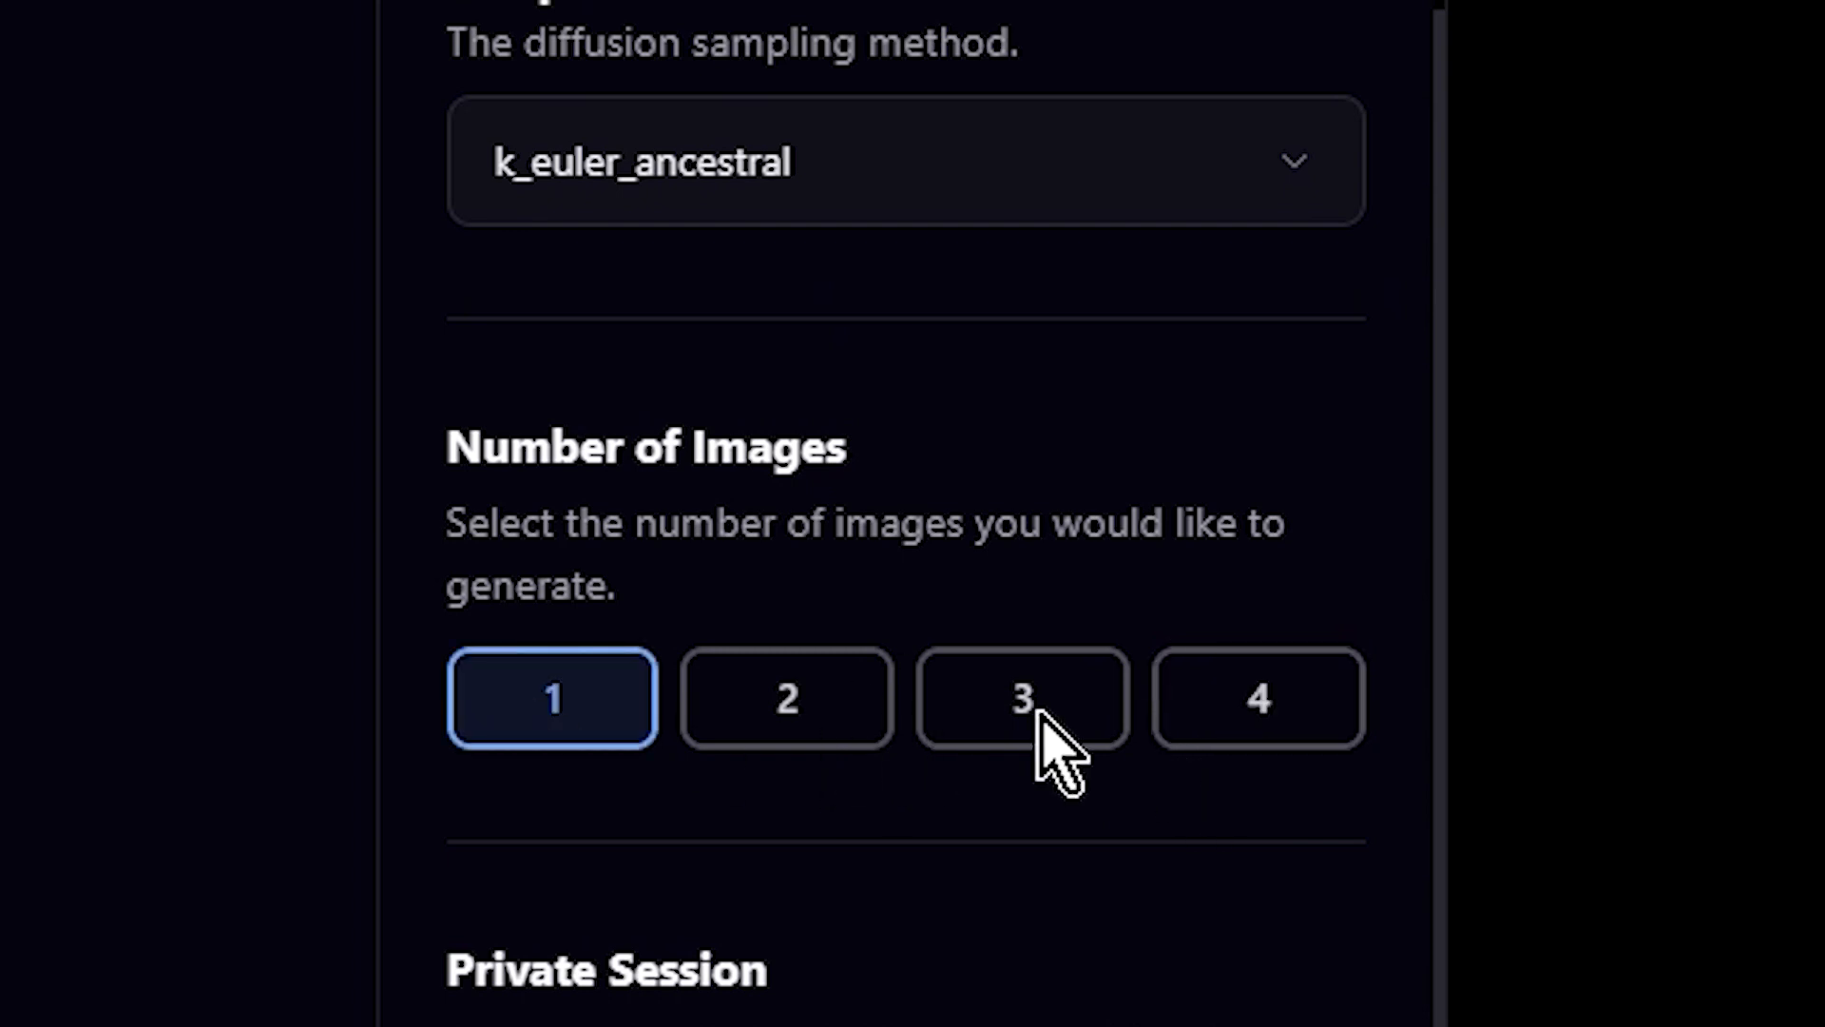
{"action": "left_click", "coordinate": [1221, 700]}
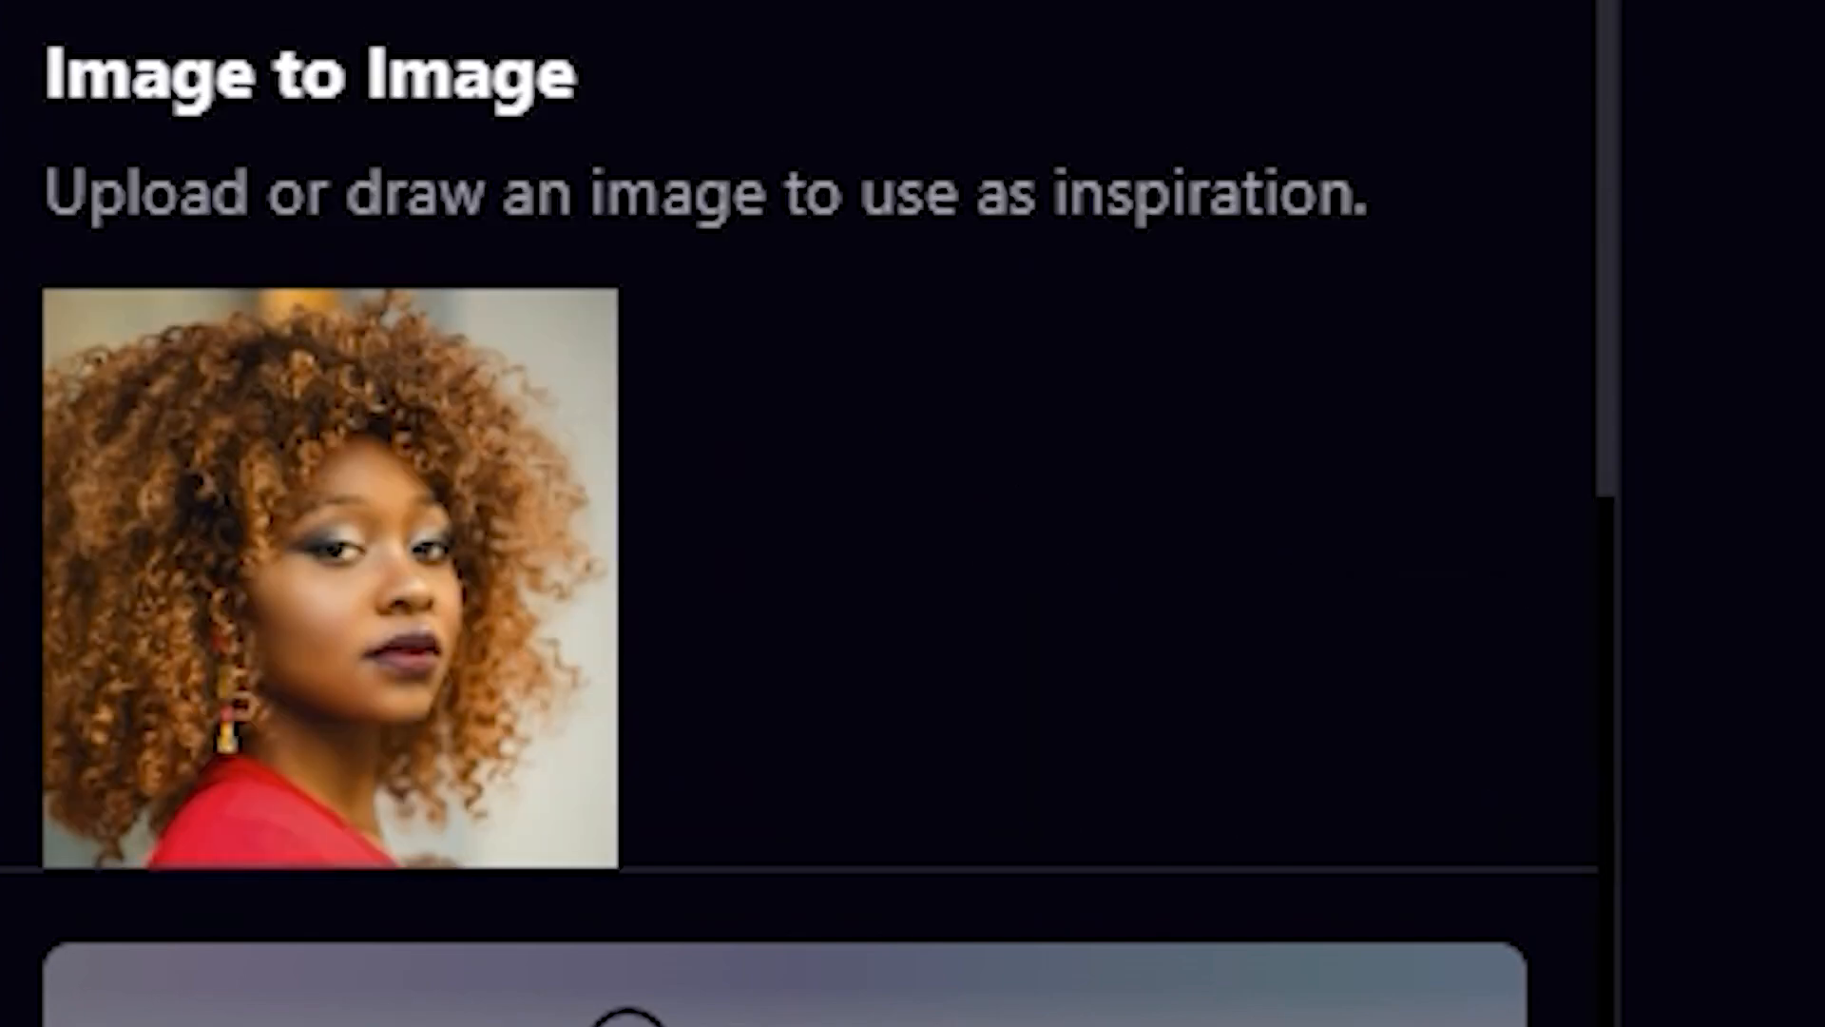
{"action": "scroll", "coordinate": [642, 8], "scroll_direction": "down", "scroll_amount": 3}
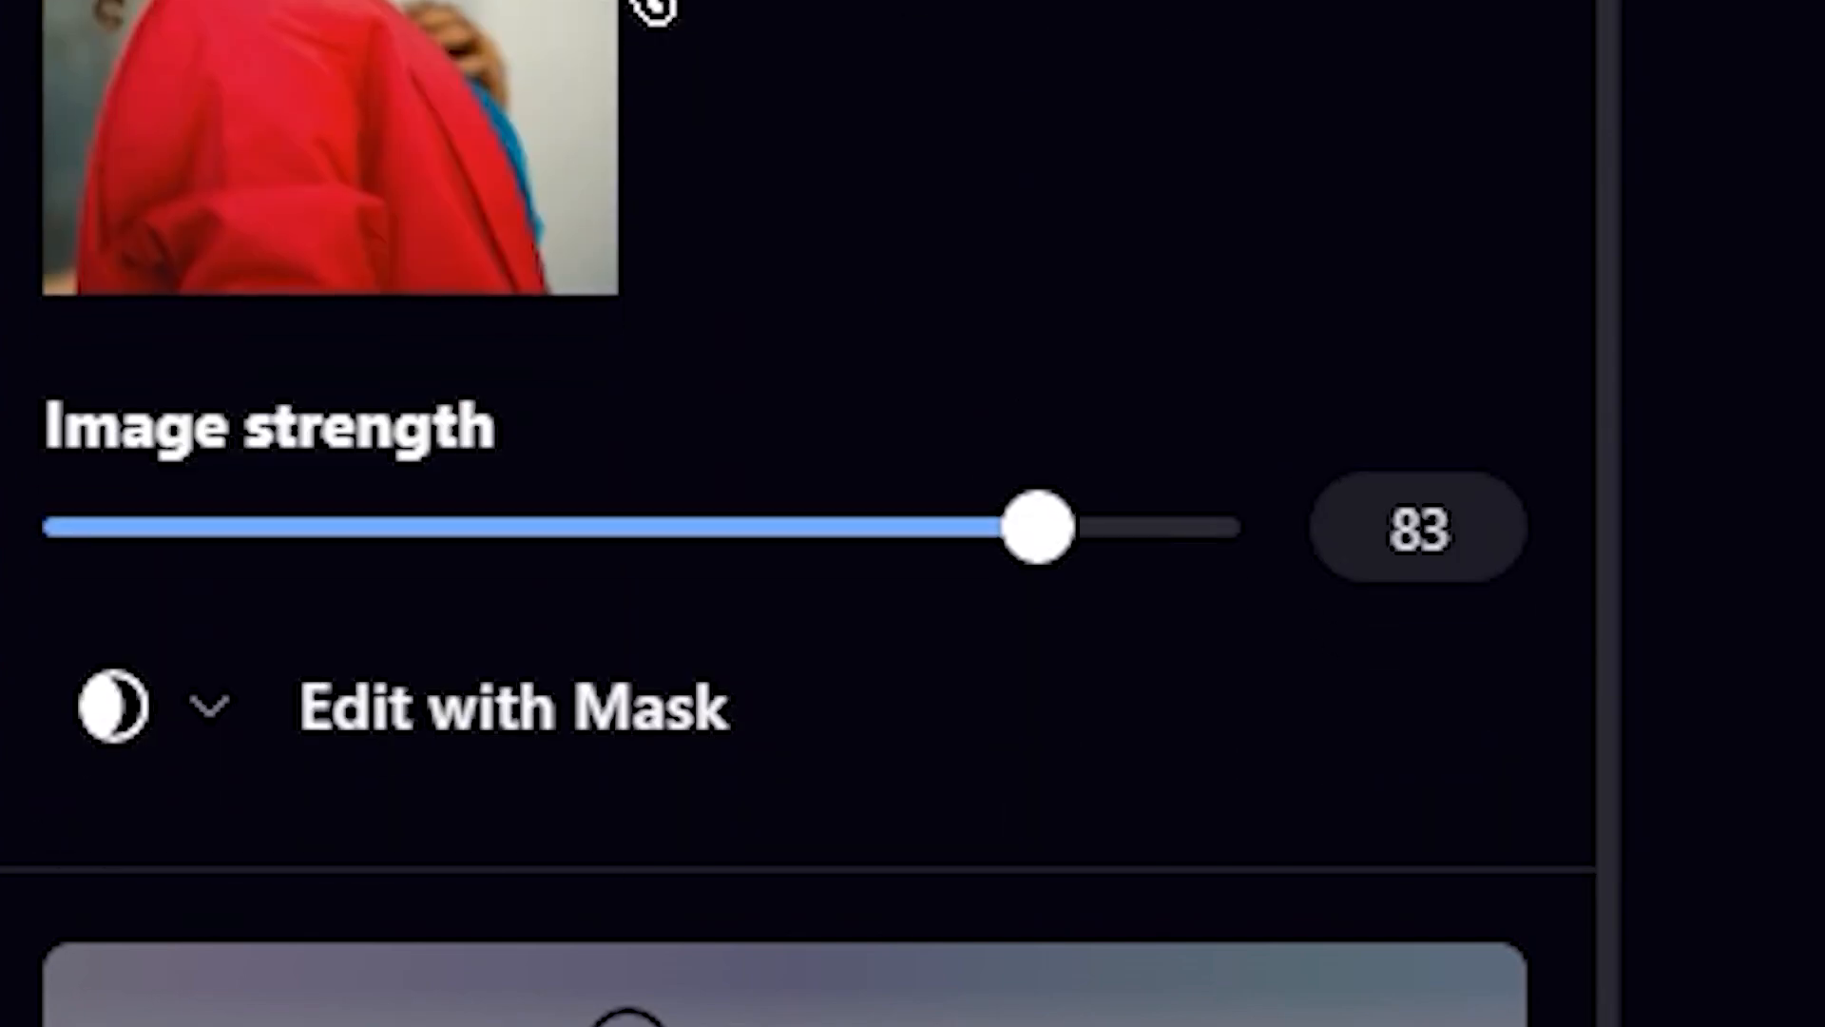
{"action": "left_click_drag", "start_coordinate": [1053, 534], "coordinate": [950, 529]}
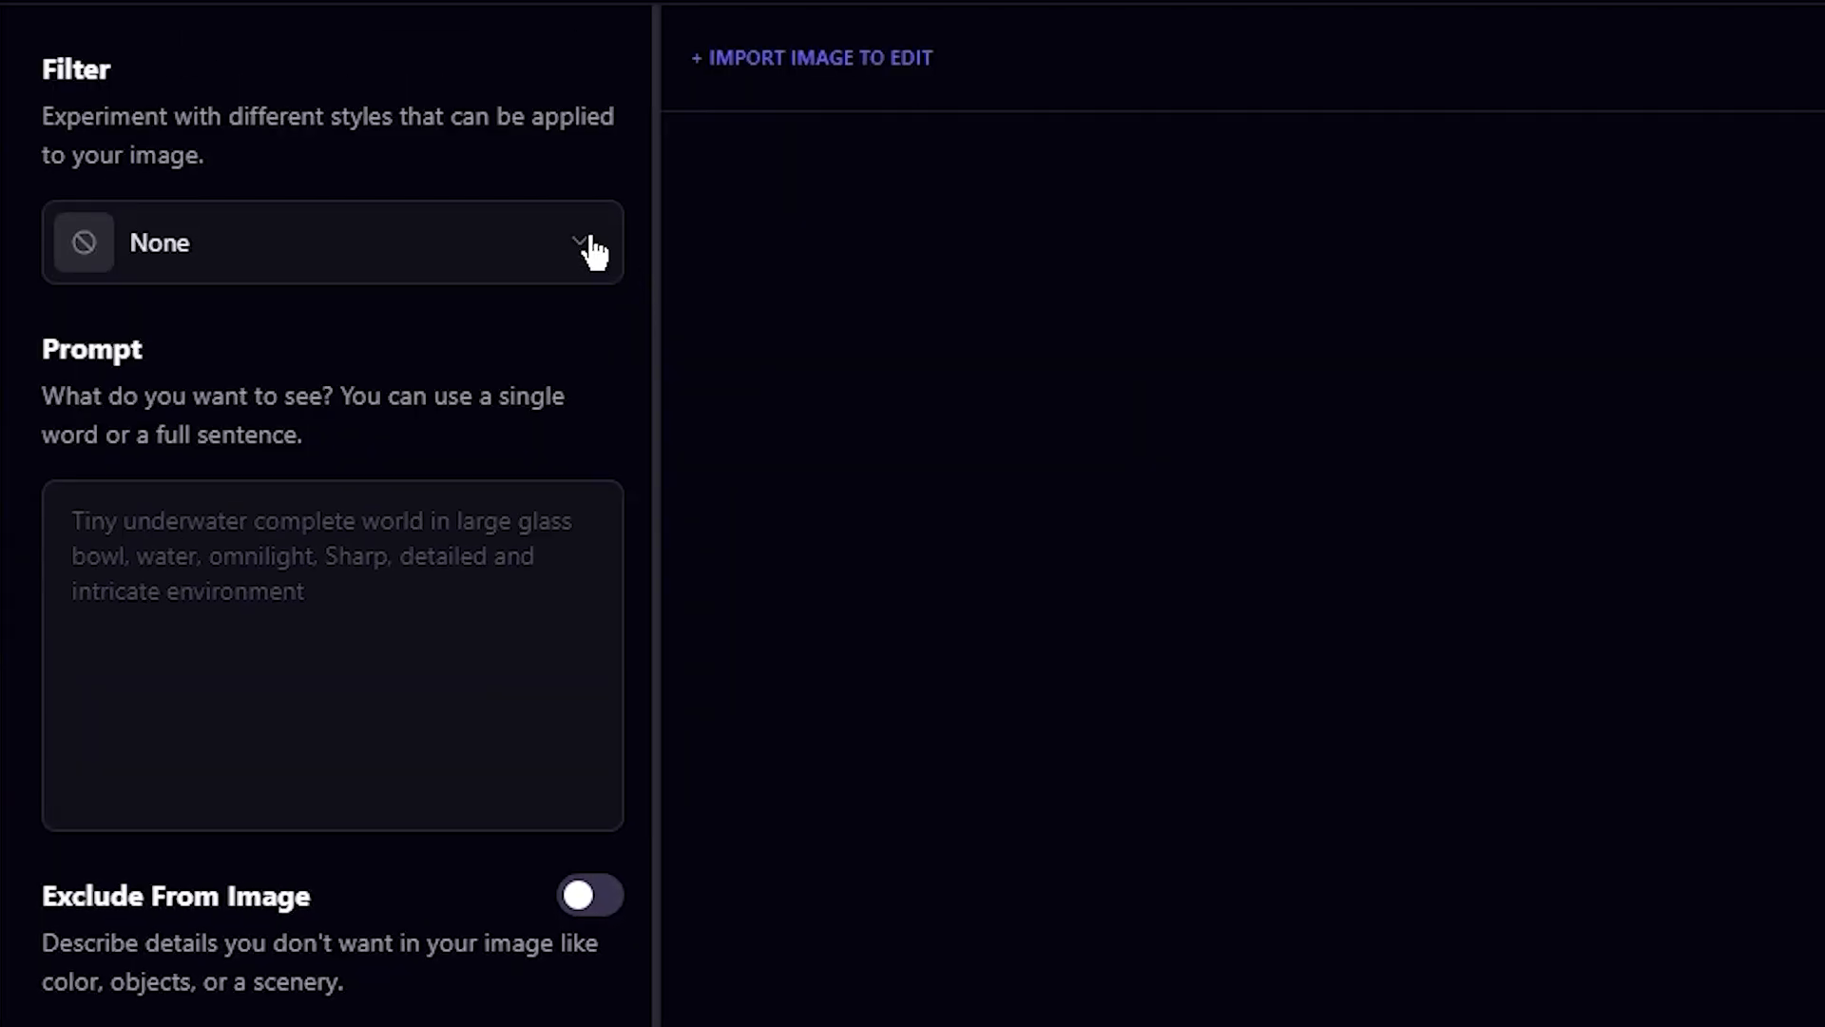
Browse the available style filters and apply the Oil Painting filter
{"action": "left_click", "coordinate": [594, 252]}
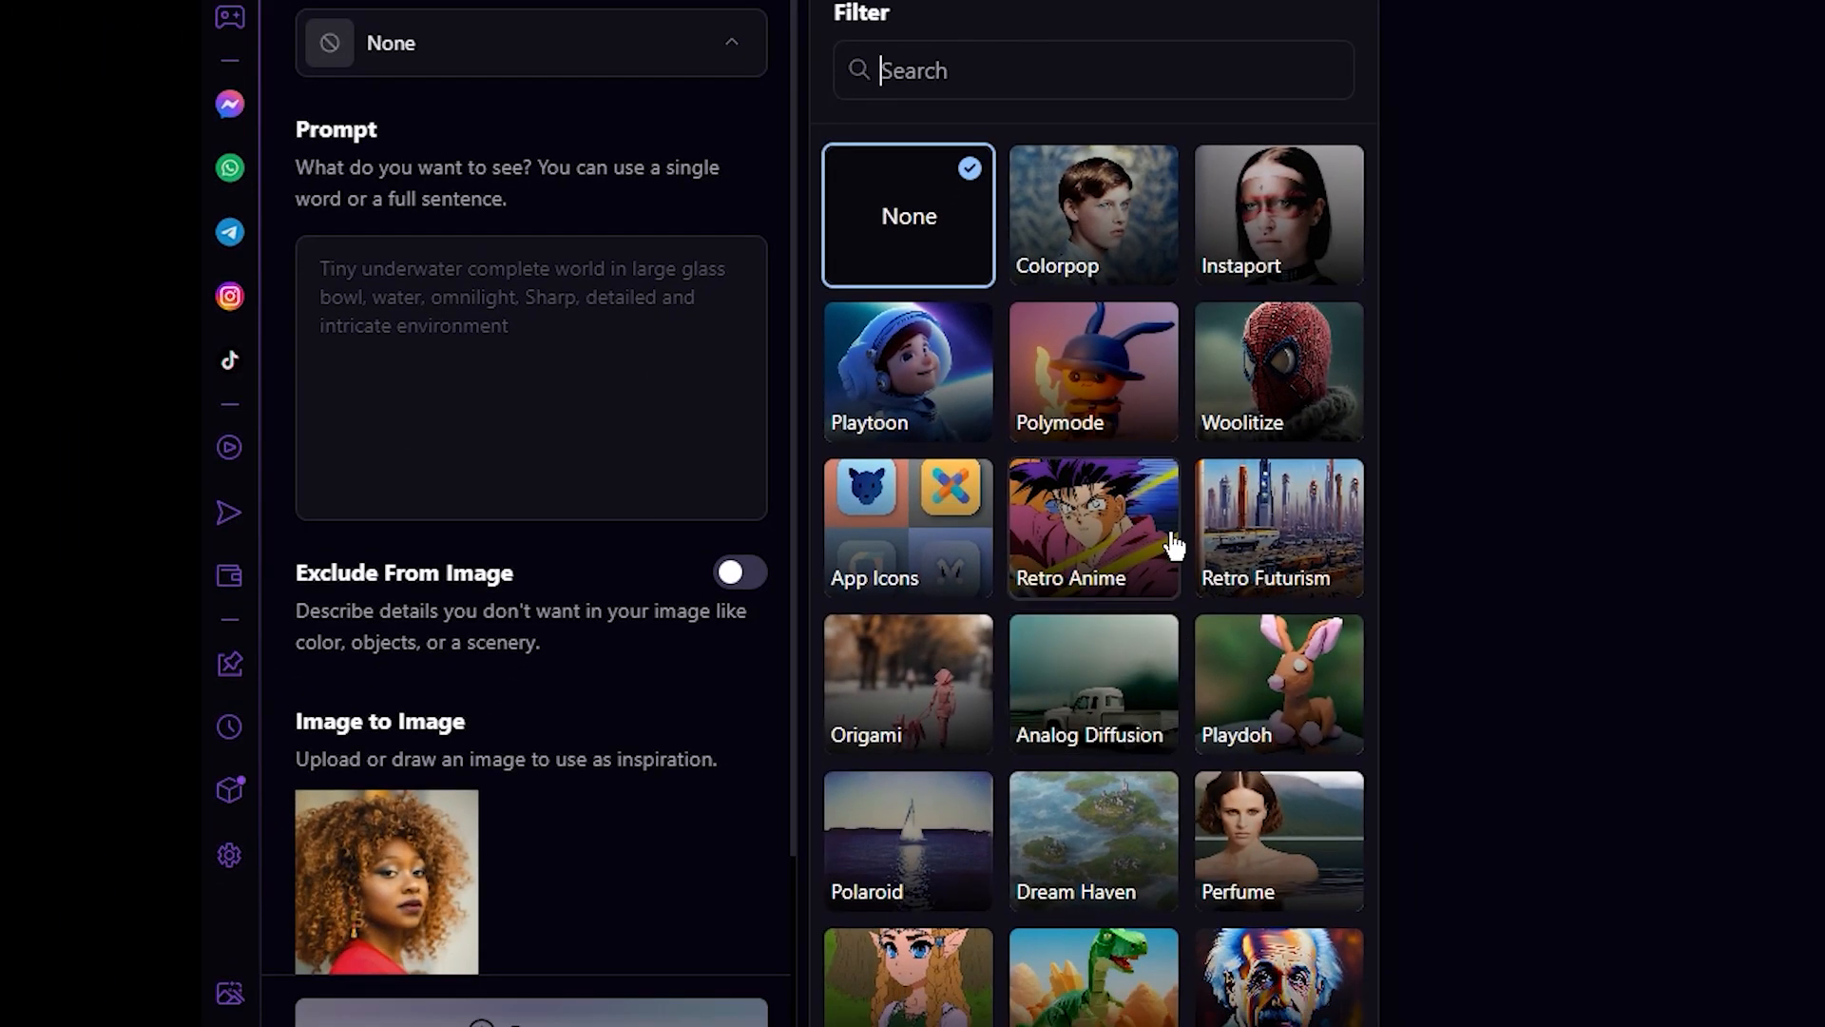
{"action": "scroll", "coordinate": [1171, 490], "scroll_direction": "down", "scroll_amount": 1}
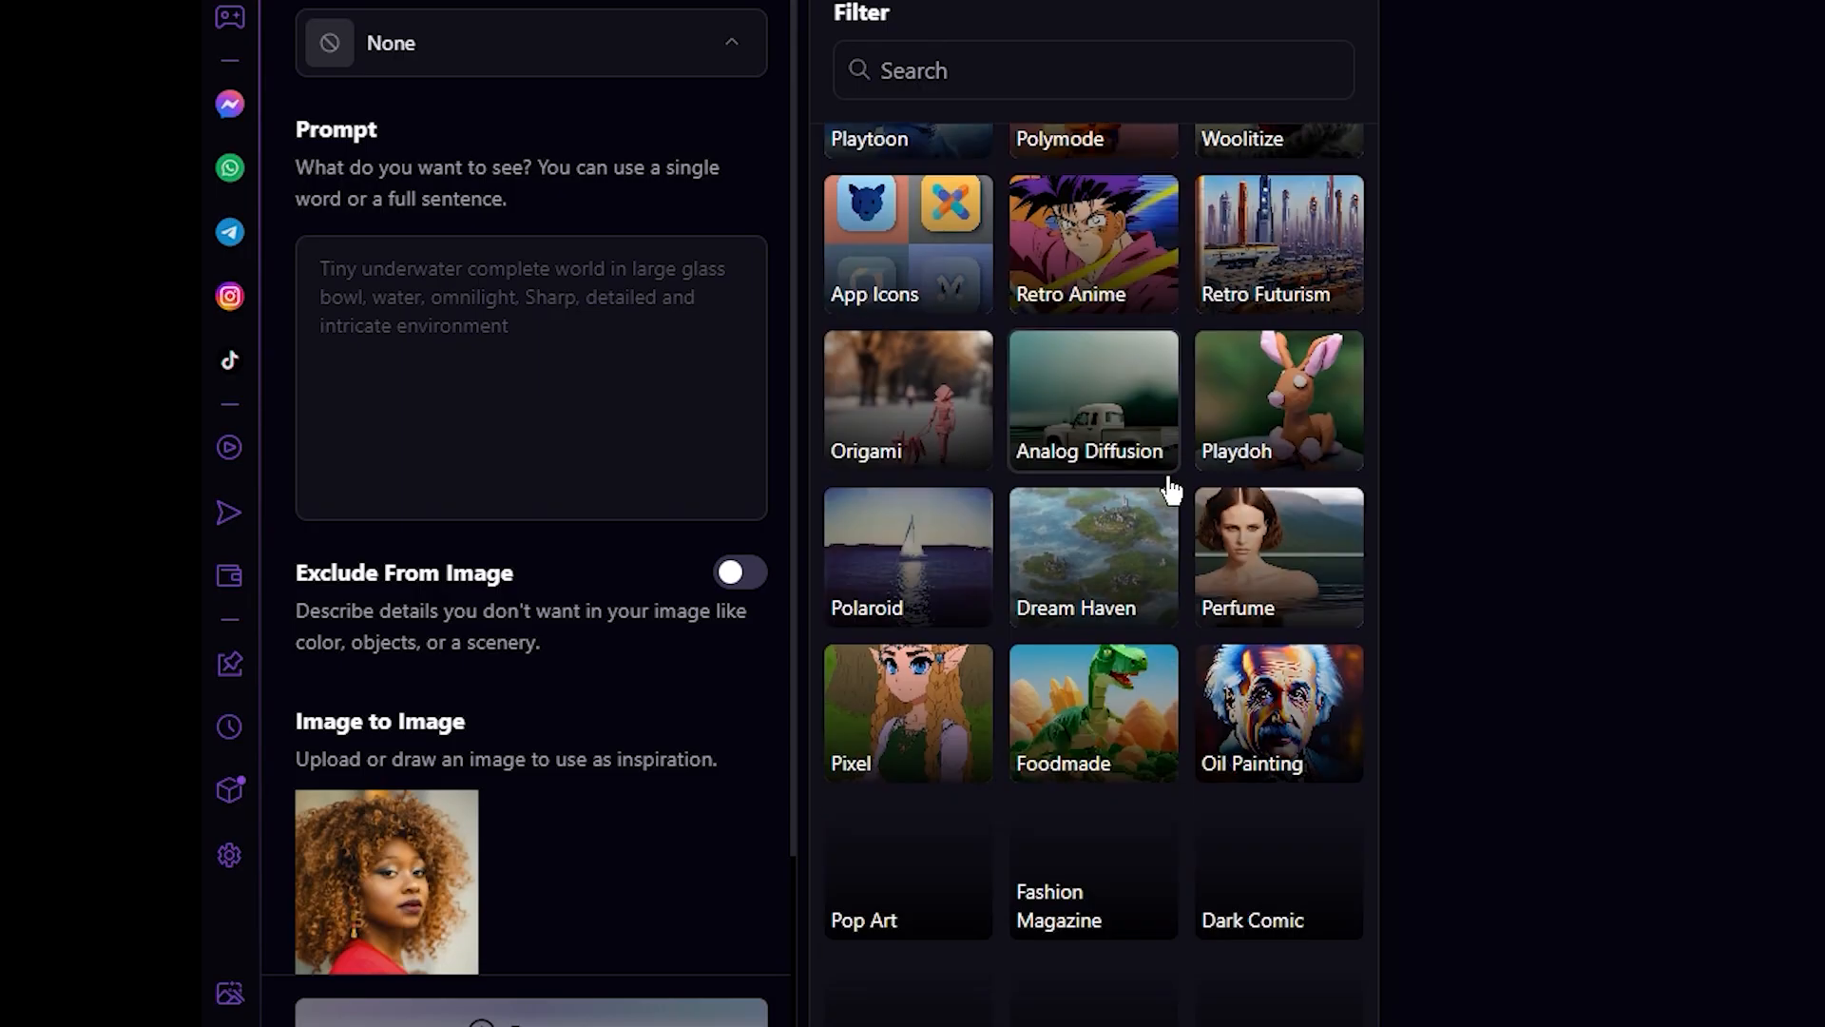
{"action": "scroll", "coordinate": [1169, 485], "scroll_direction": "down", "scroll_amount": 2}
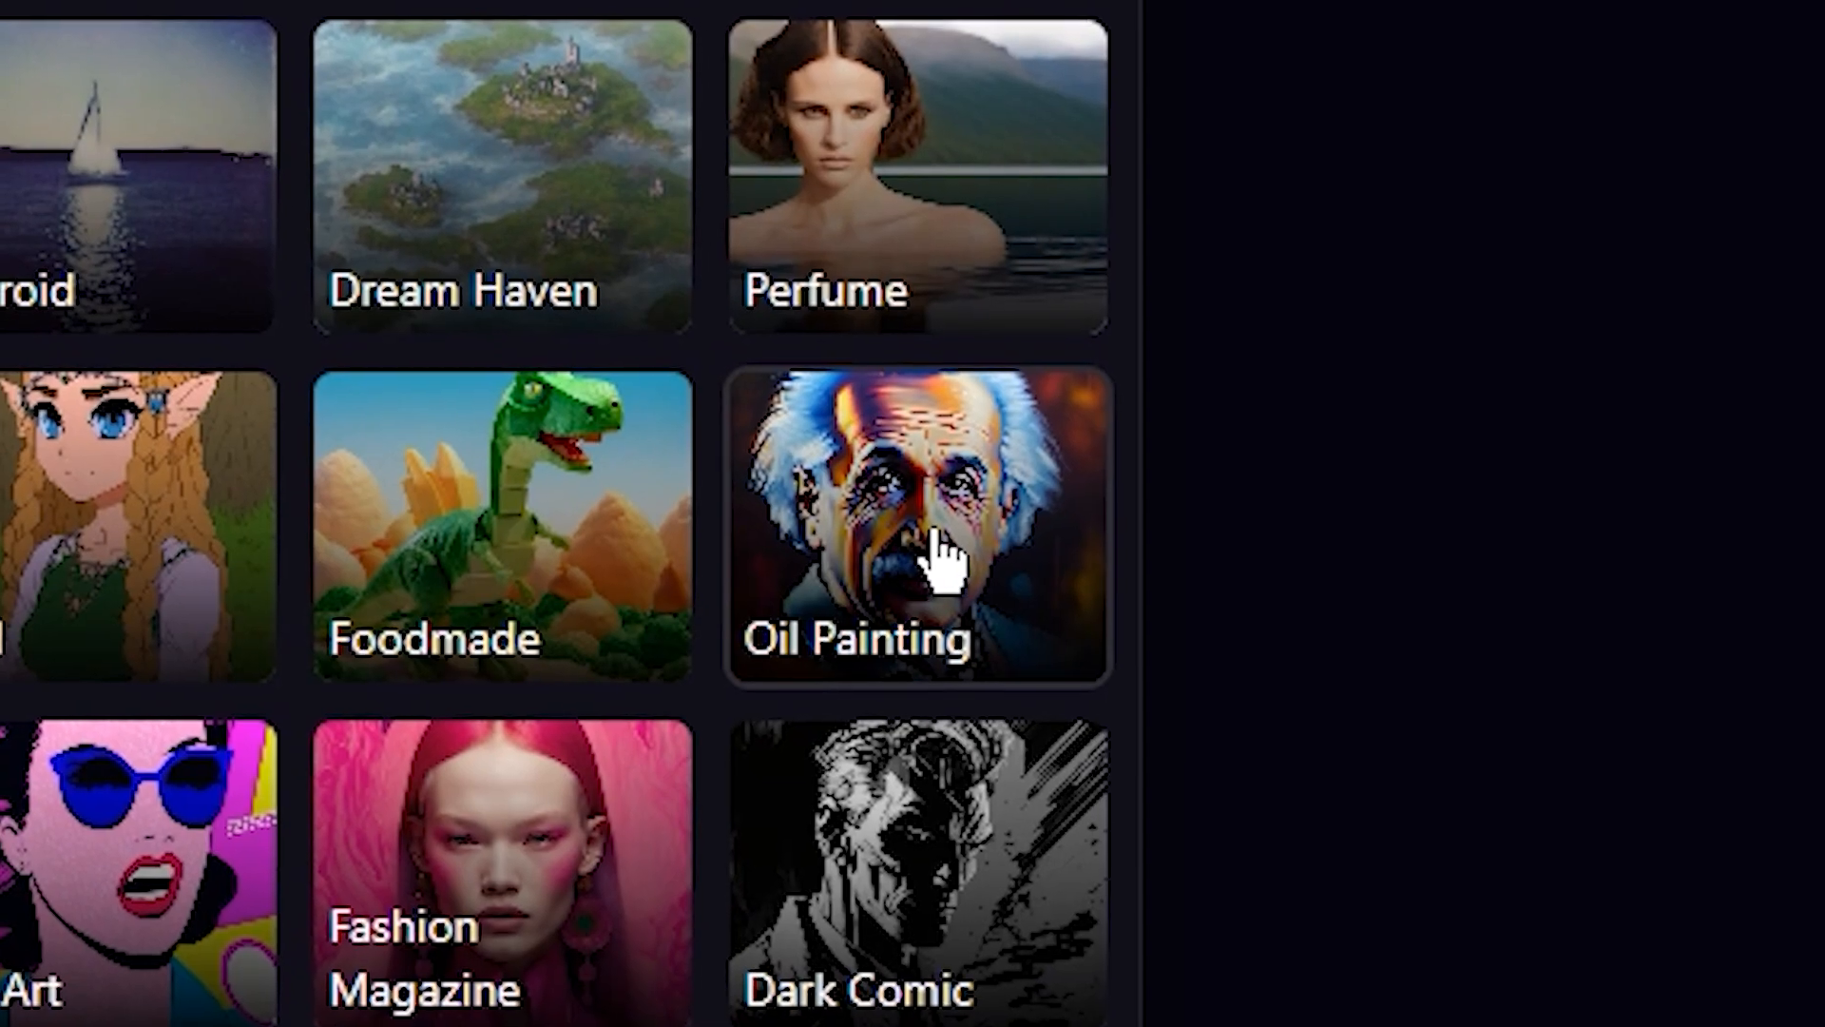
{"action": "left_click", "coordinate": [936, 557]}
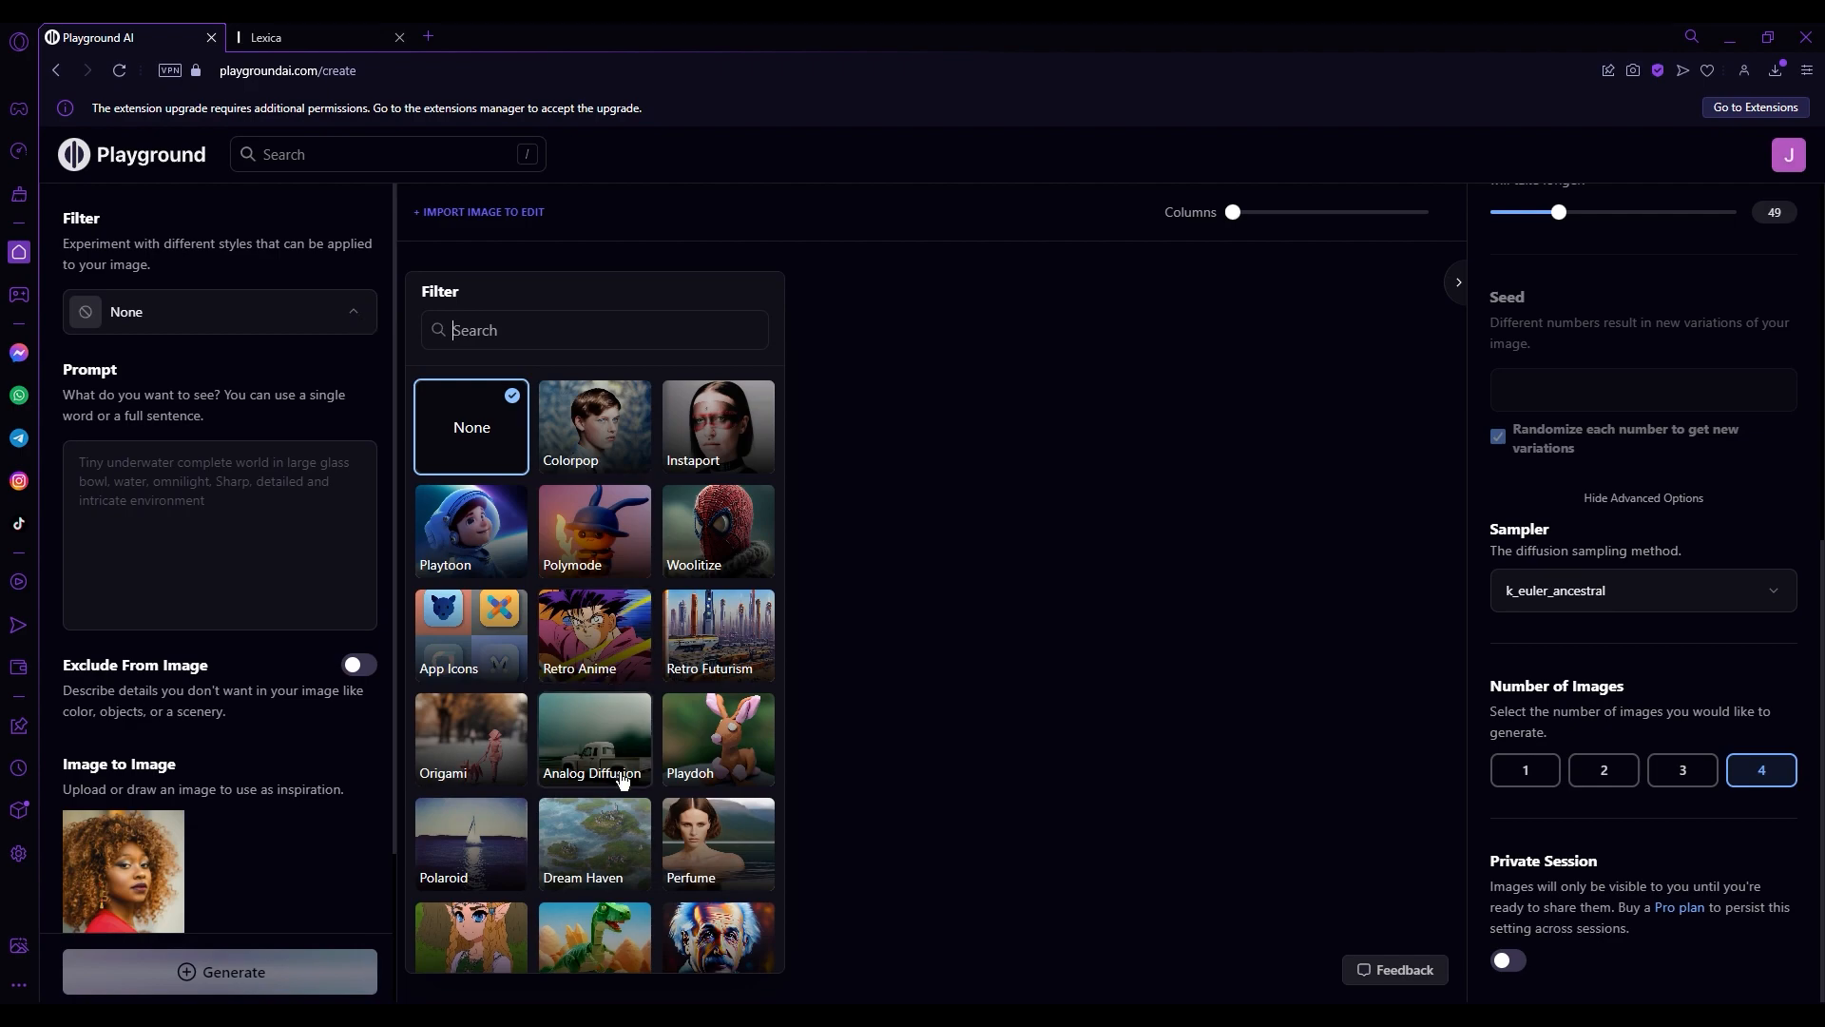
{"action": "scroll", "coordinate": [647, 608], "scroll_direction": "down", "scroll_amount": 3}
{"action": "left_click", "coordinate": [722, 665]}
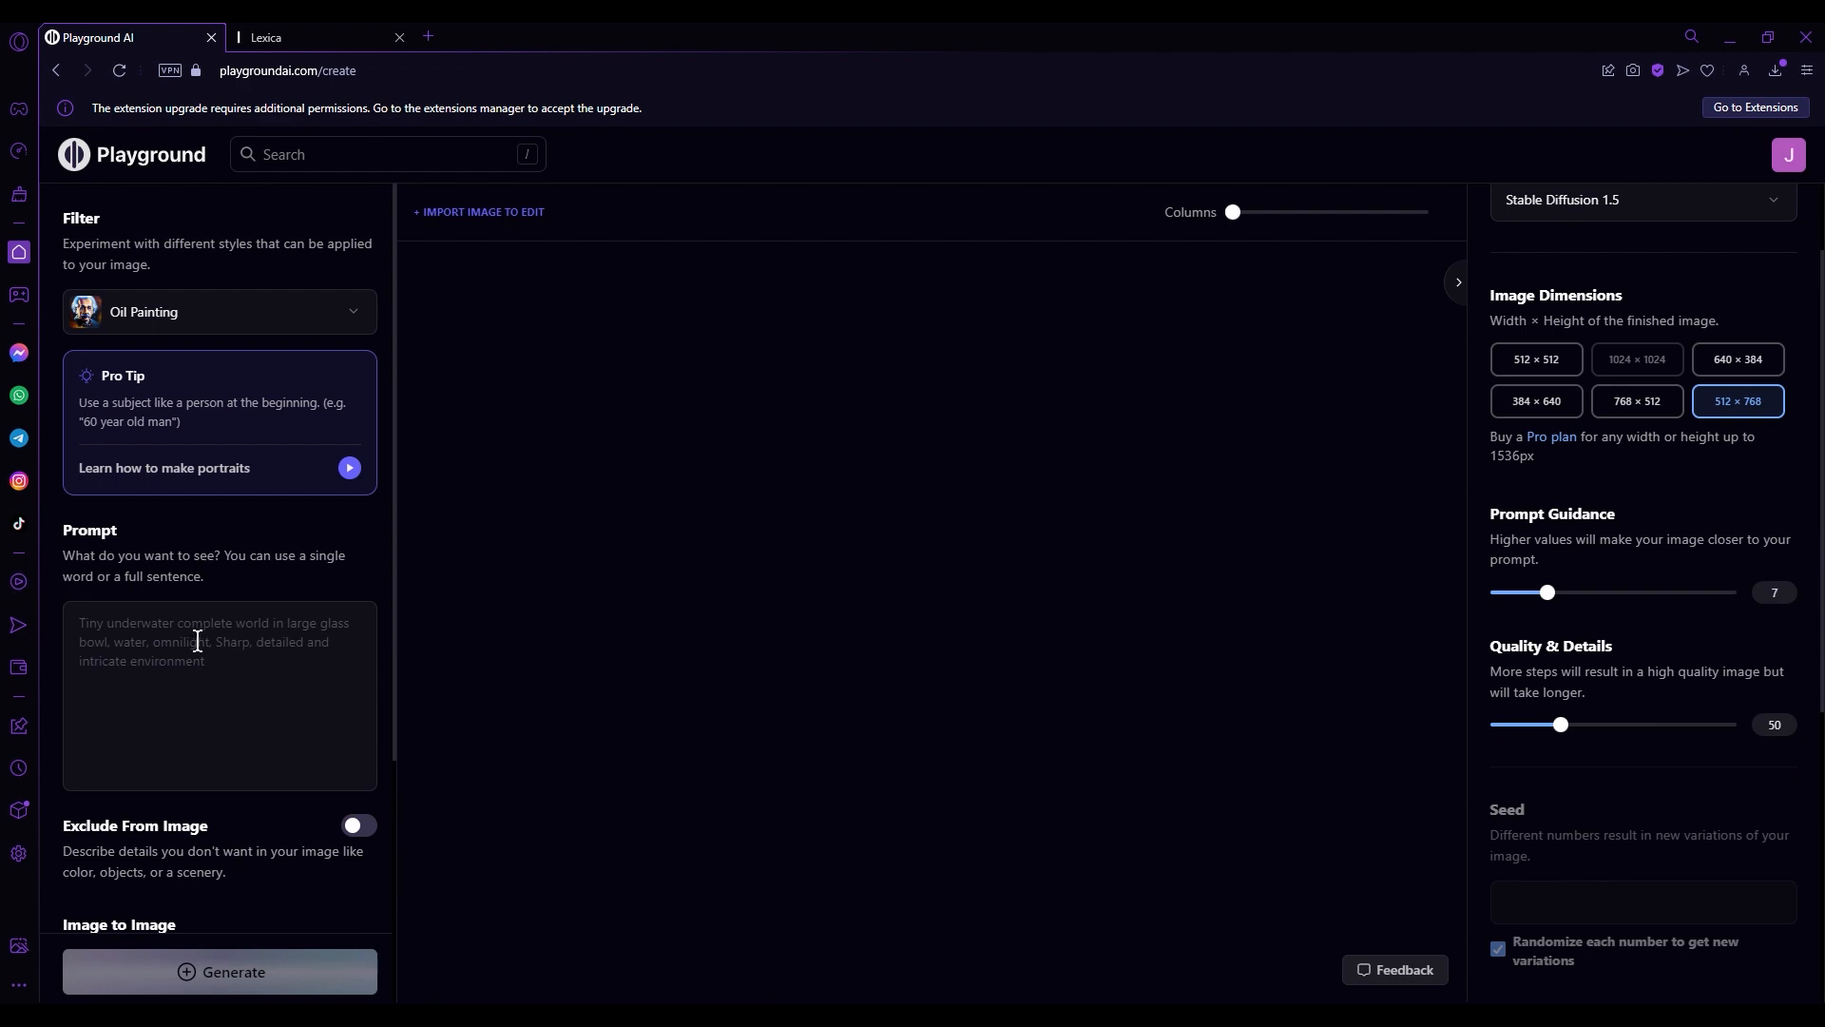
Enter "vdfh" as the prompt, generate images from the reference portrait, and look through the results
{"action": "scroll", "coordinate": [195, 640], "scroll_direction": "down", "scroll_amount": 2}
{"action": "type", "text": "vdfh"}
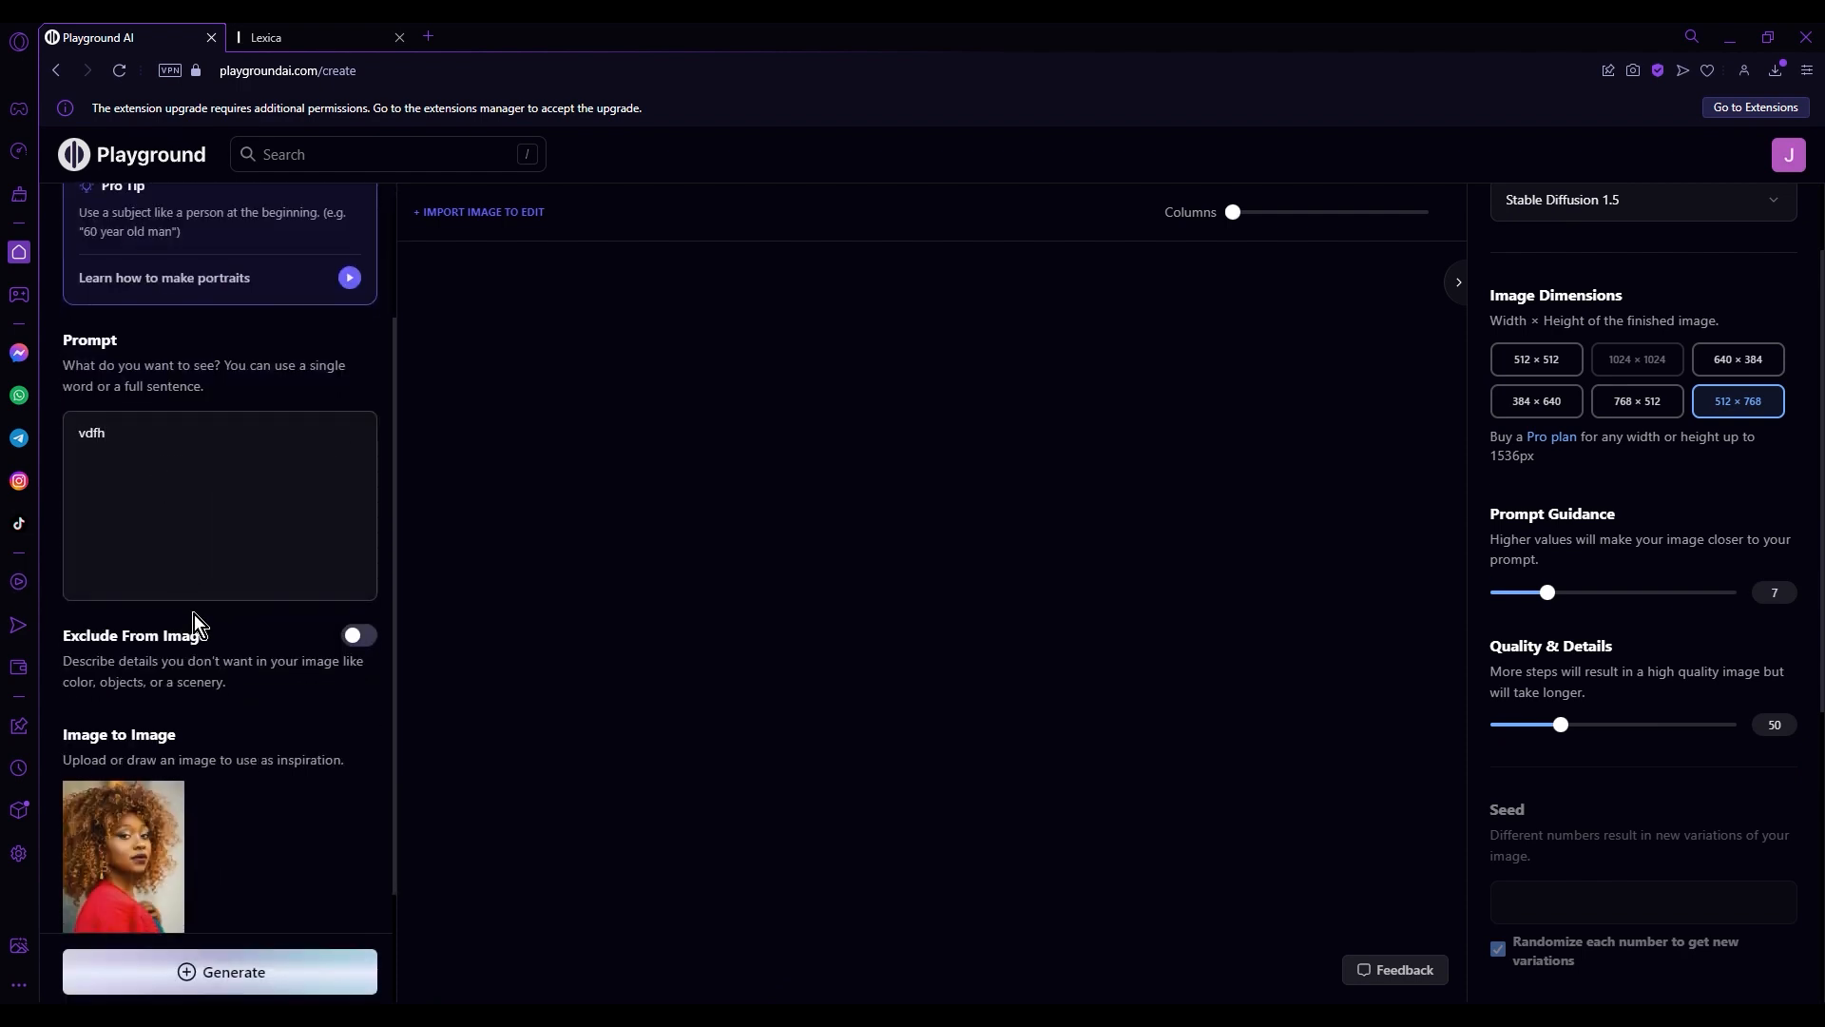
{"action": "scroll", "coordinate": [277, 748], "scroll_direction": "down", "scroll_amount": 2}
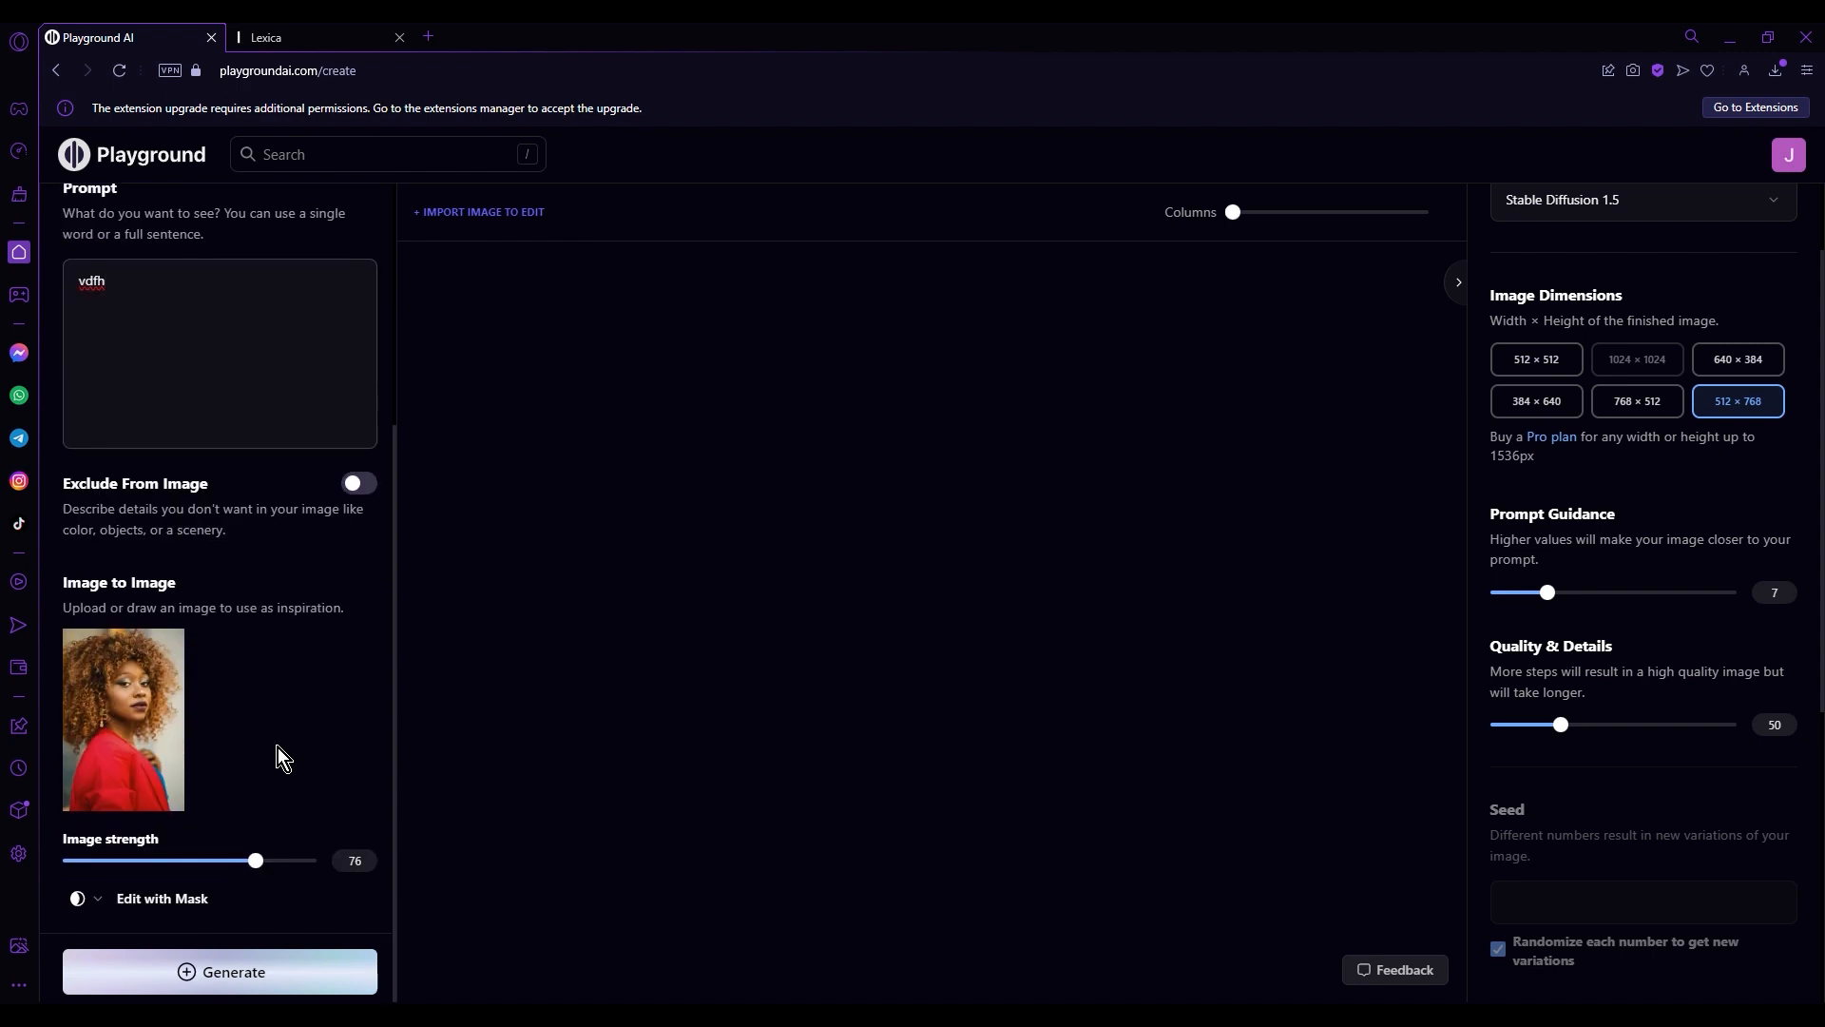
{"action": "left_click", "coordinate": [285, 993]}
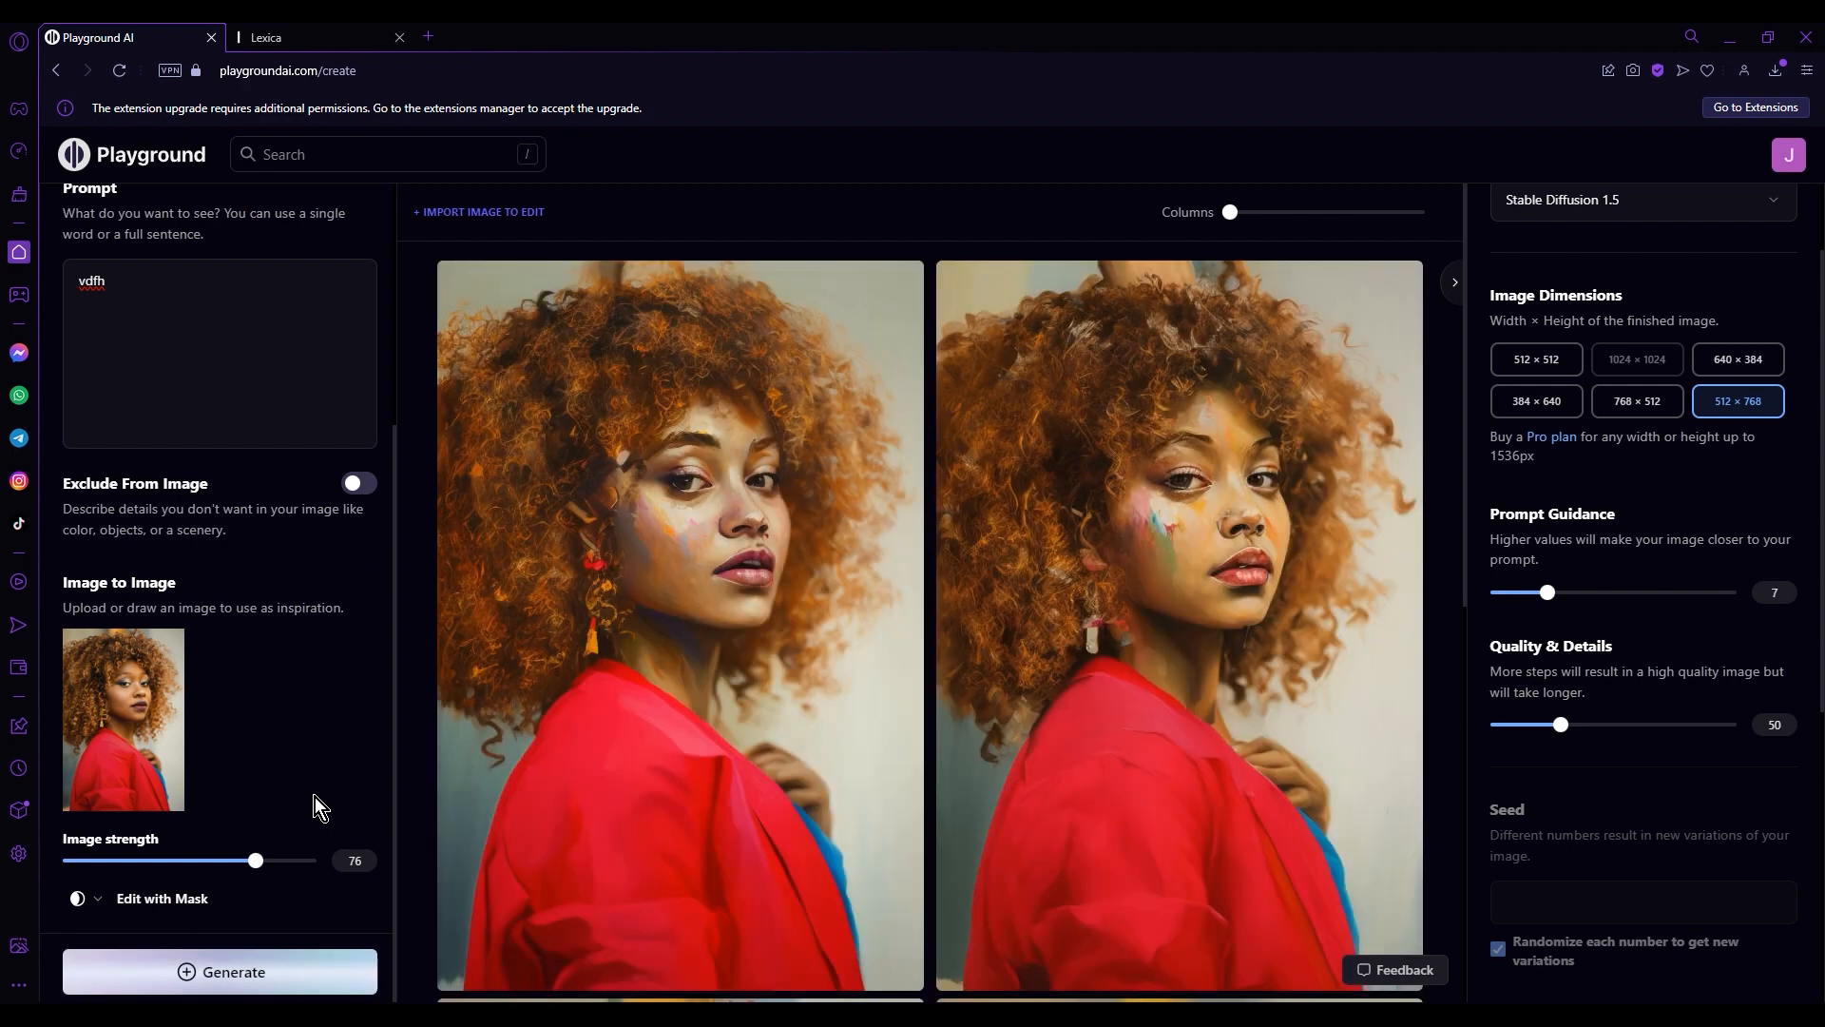
{"action": "mouse_move", "coordinate": [754, 739]}
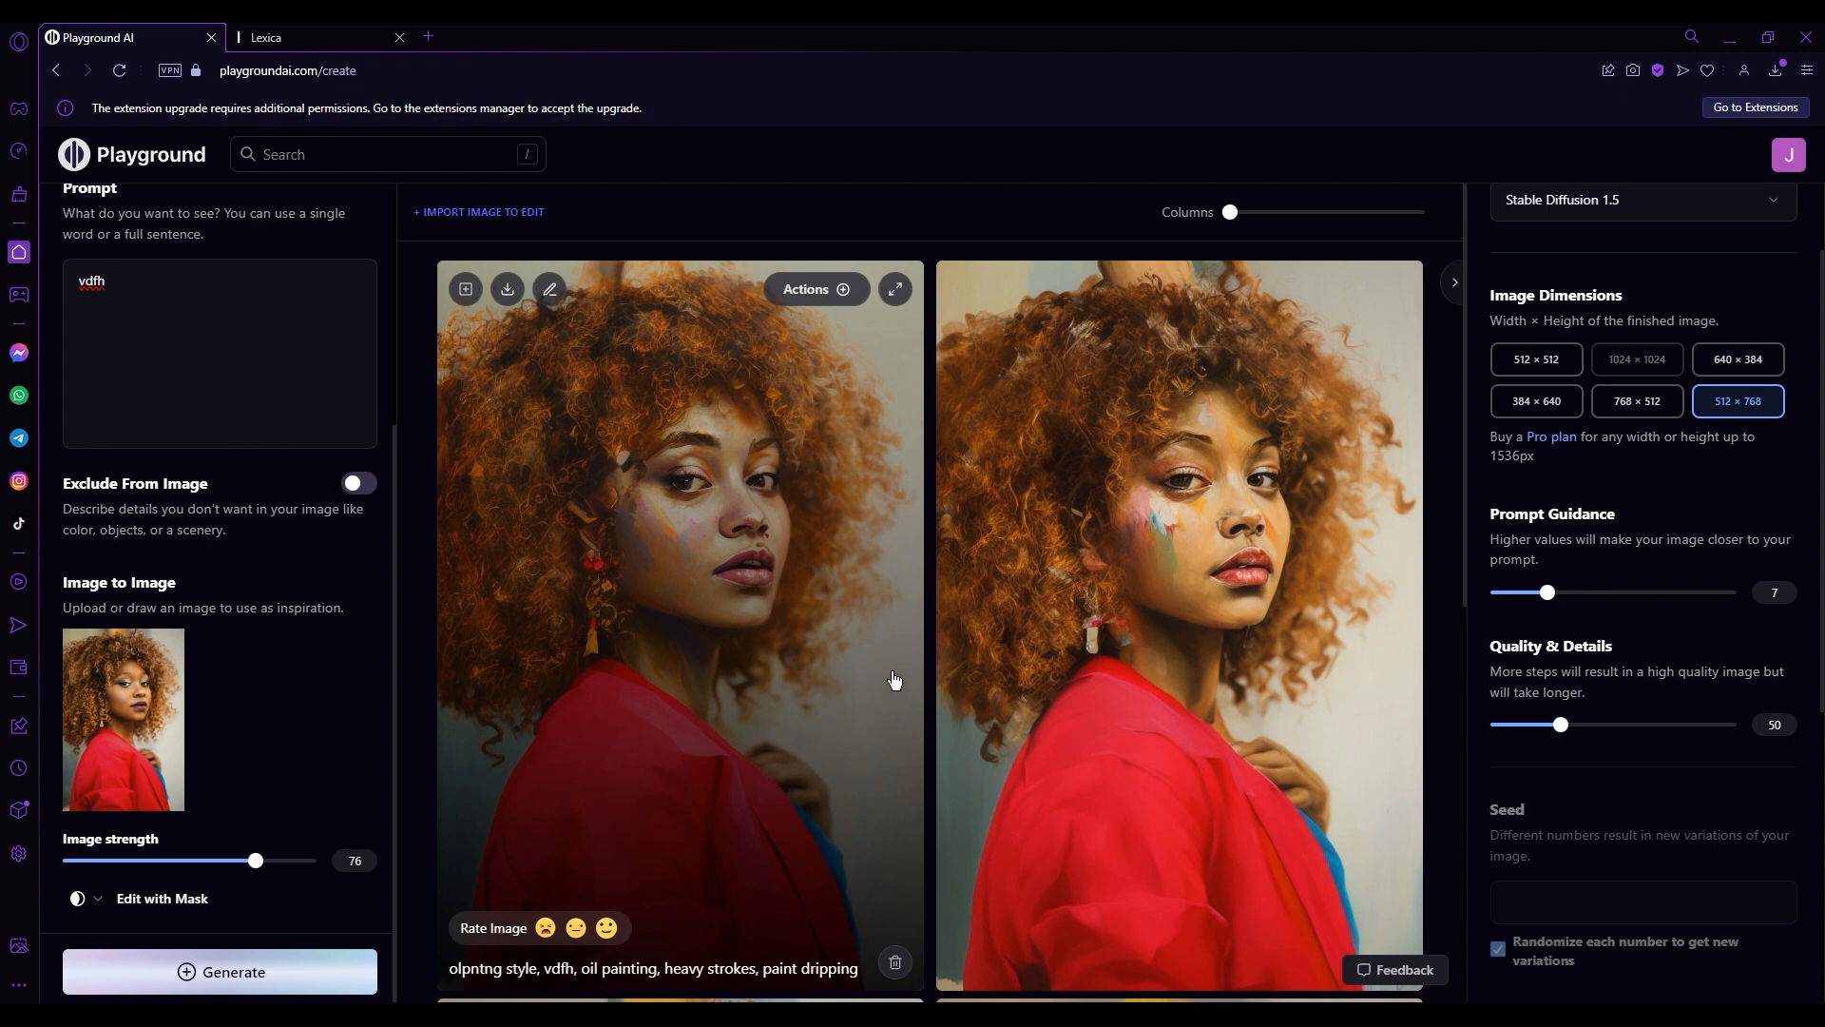
{"action": "scroll", "coordinate": [893, 678], "scroll_direction": "down", "scroll_amount": 5}
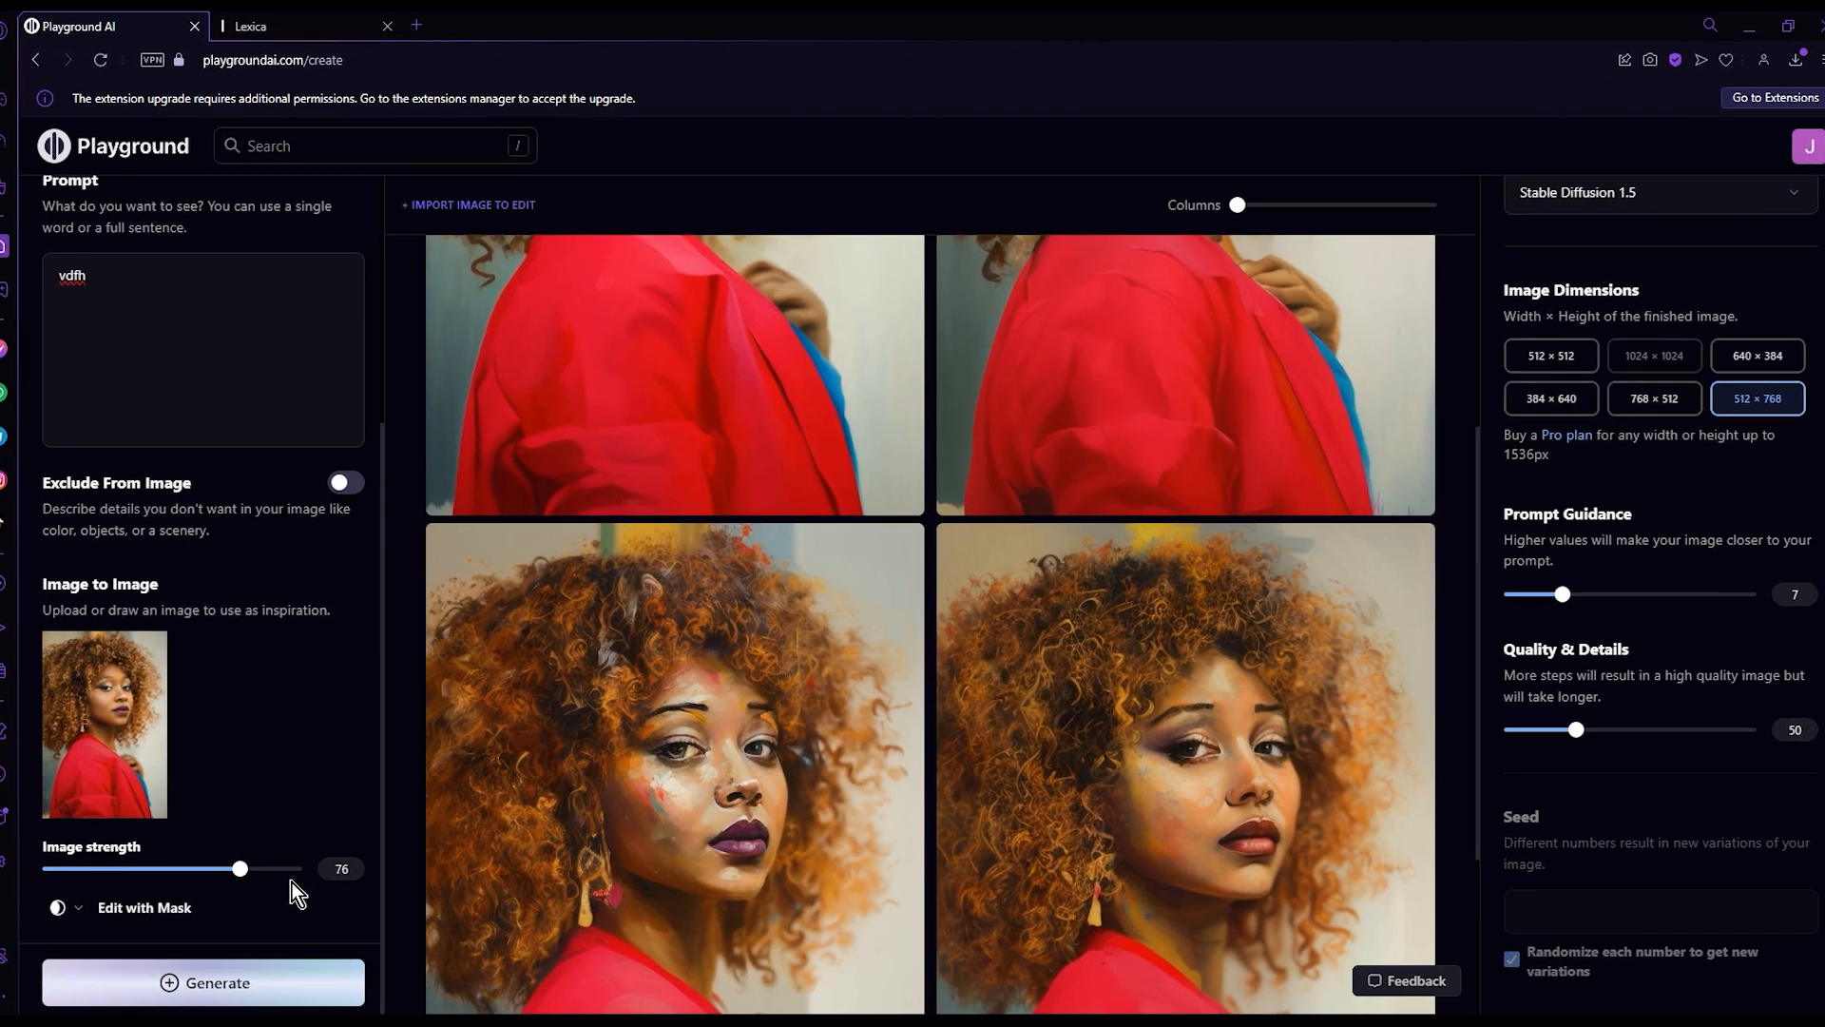
{"action": "scroll", "coordinate": [666, 703], "scroll_direction": "down", "scroll_amount": 5}
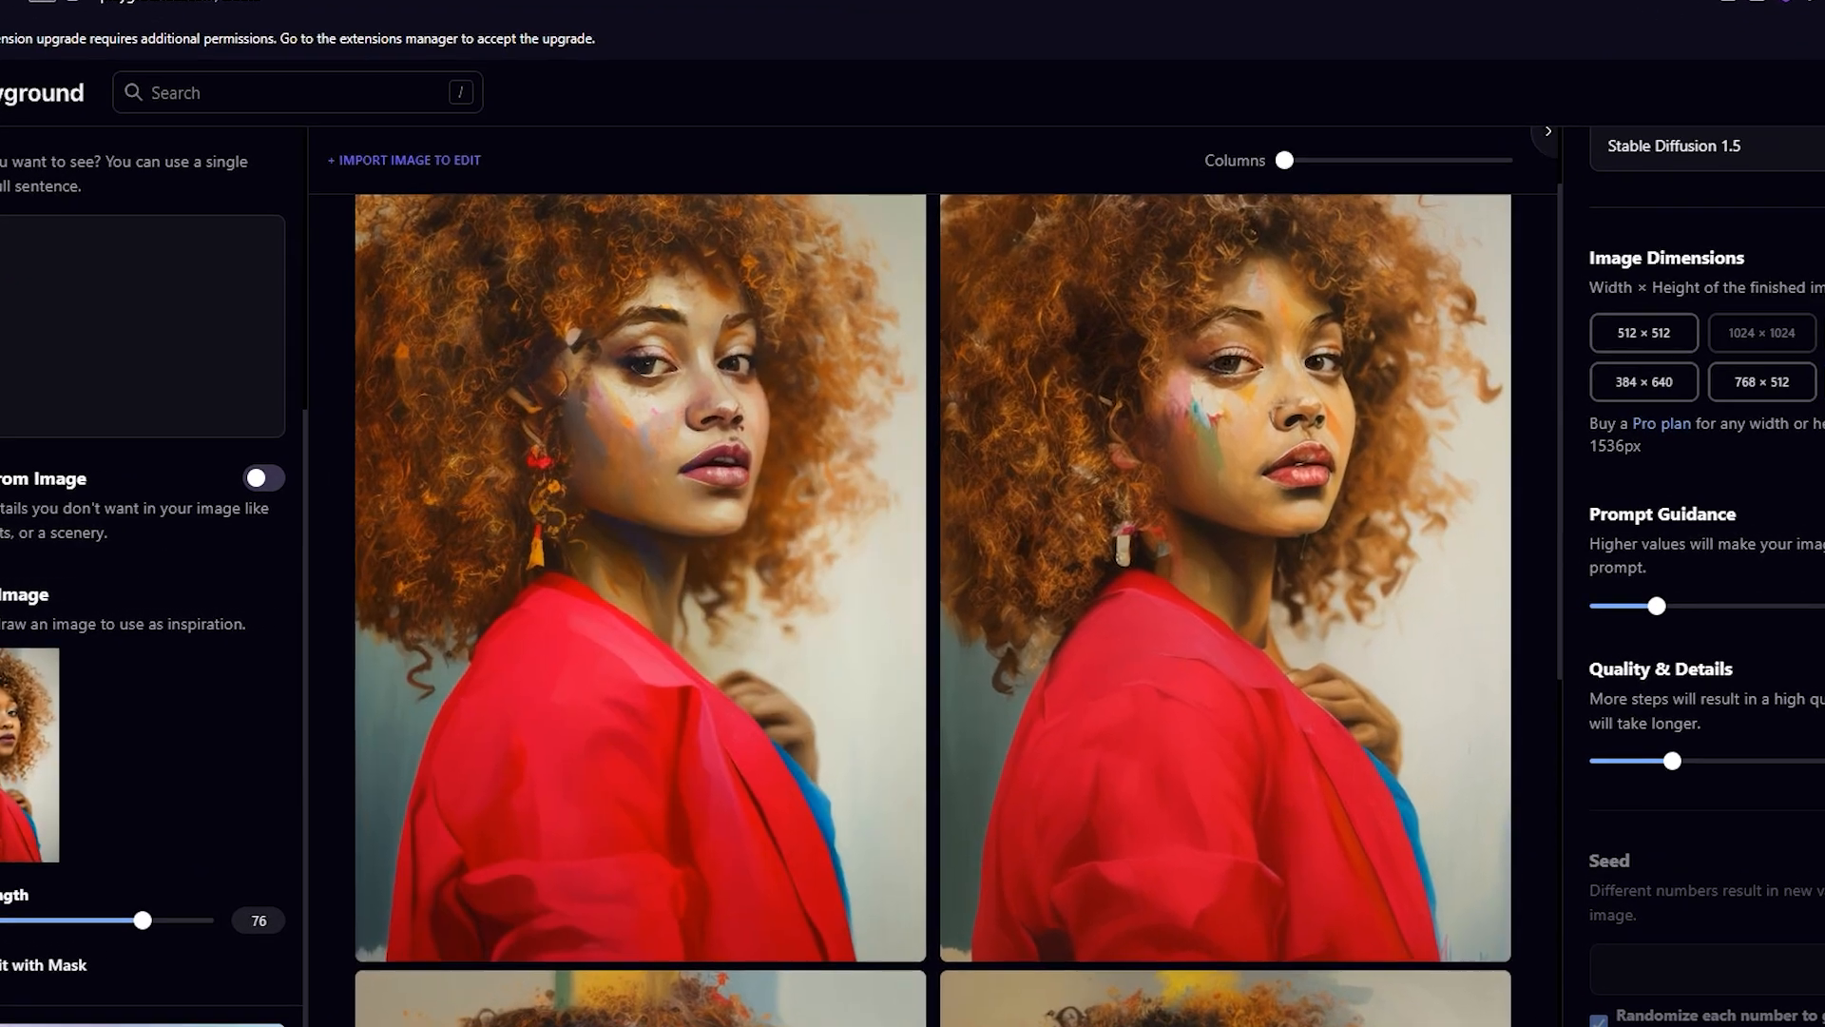
Set the image strength to 44 and generate new oil painting variations twice
{"action": "mouse_move", "coordinate": [606, 860]}
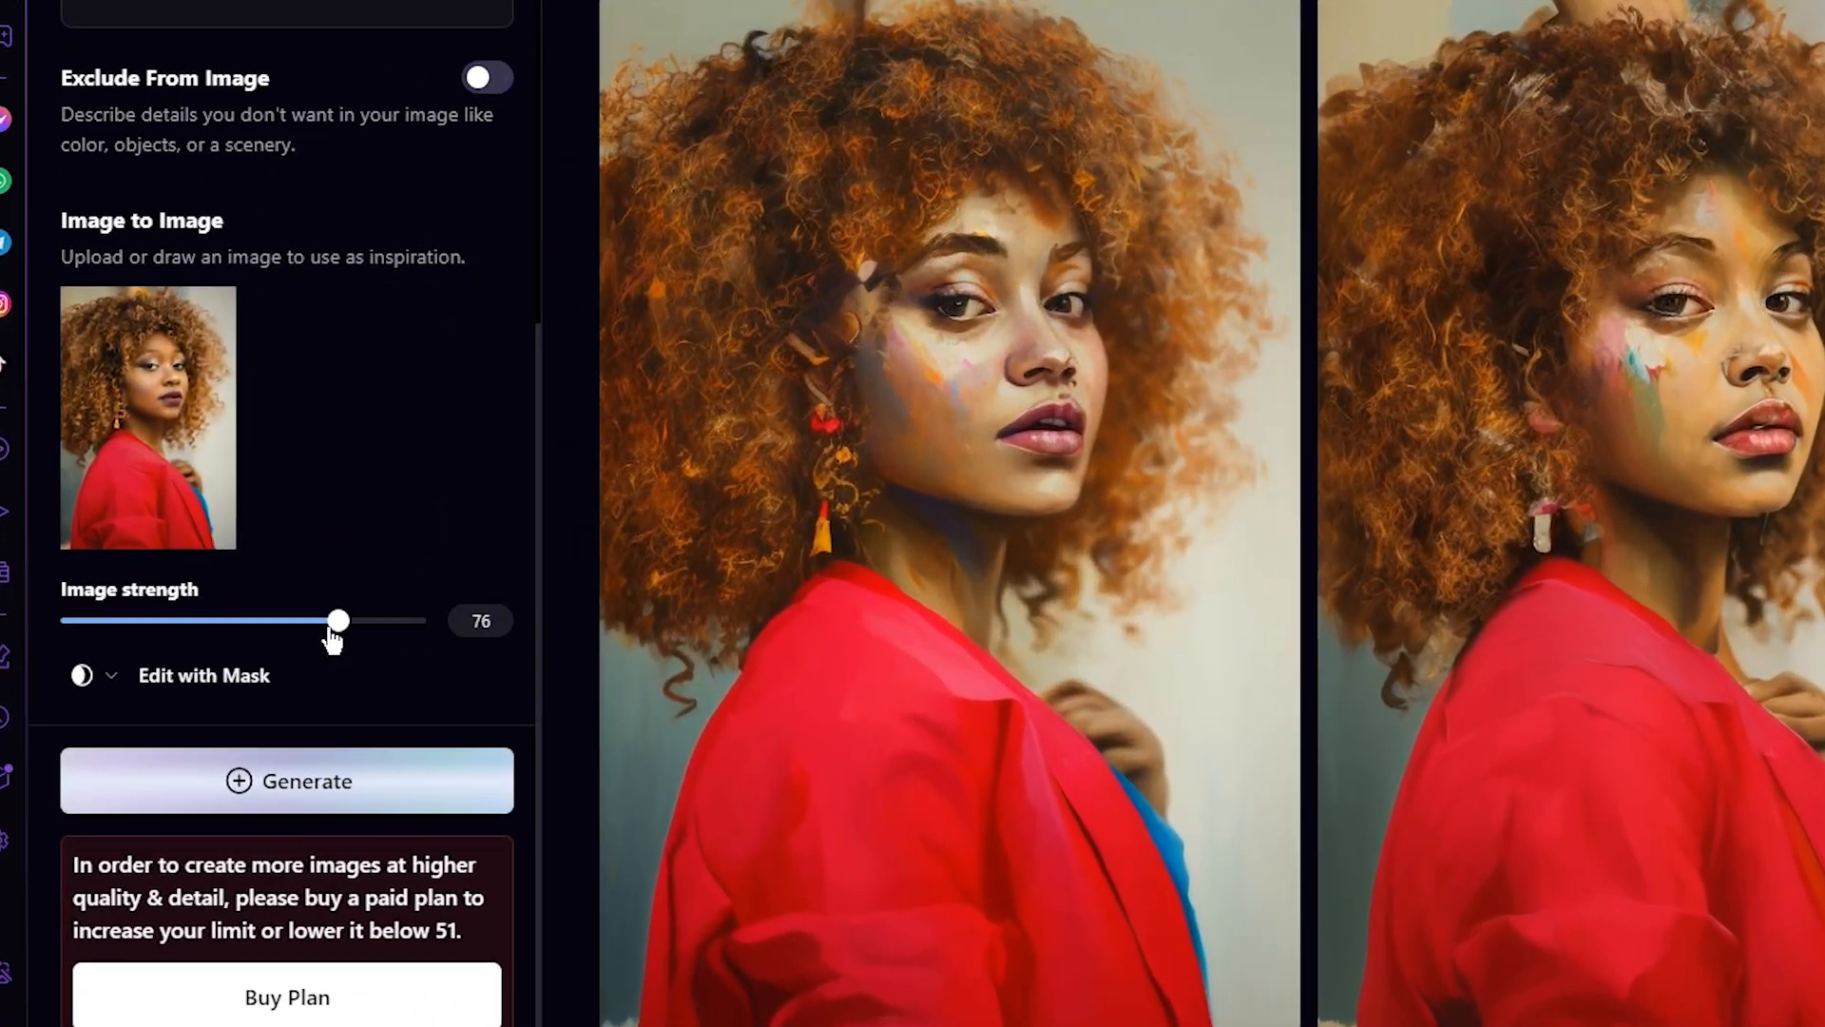
{"action": "left_click_drag", "start_coordinate": [276, 680], "coordinate": [185, 680]}
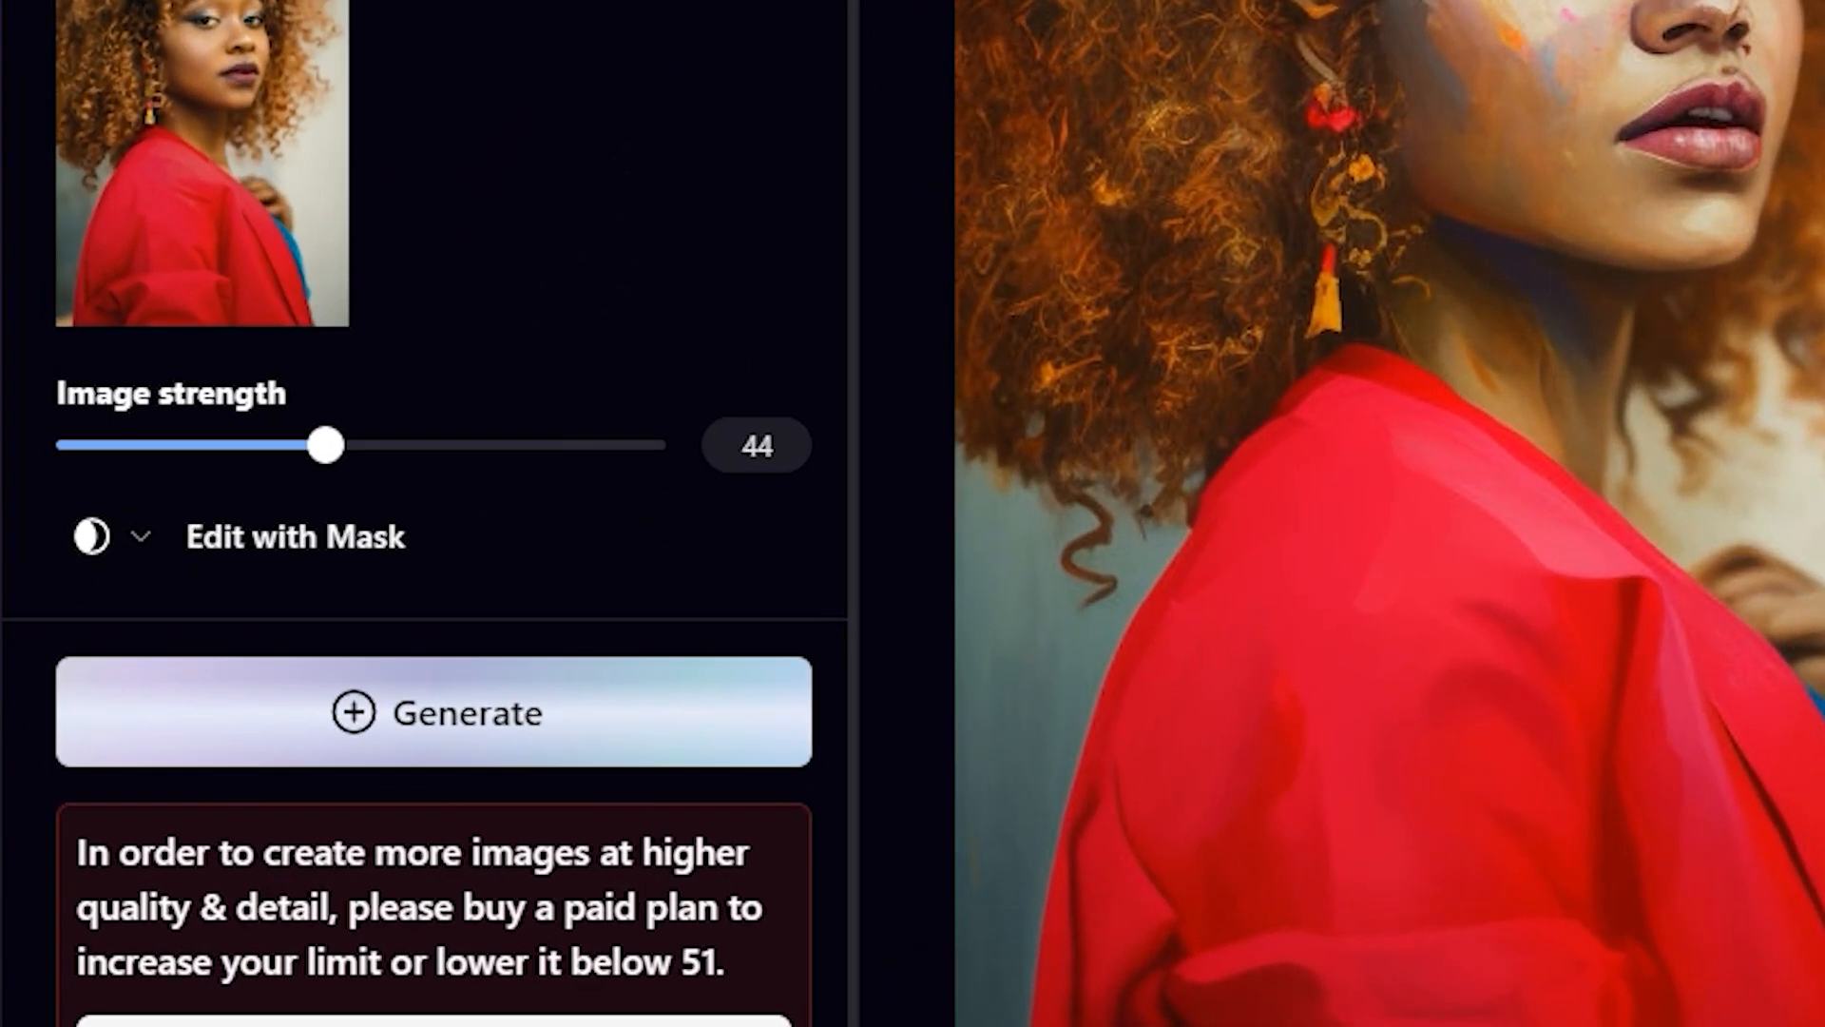
{"action": "left_click", "coordinate": [424, 713]}
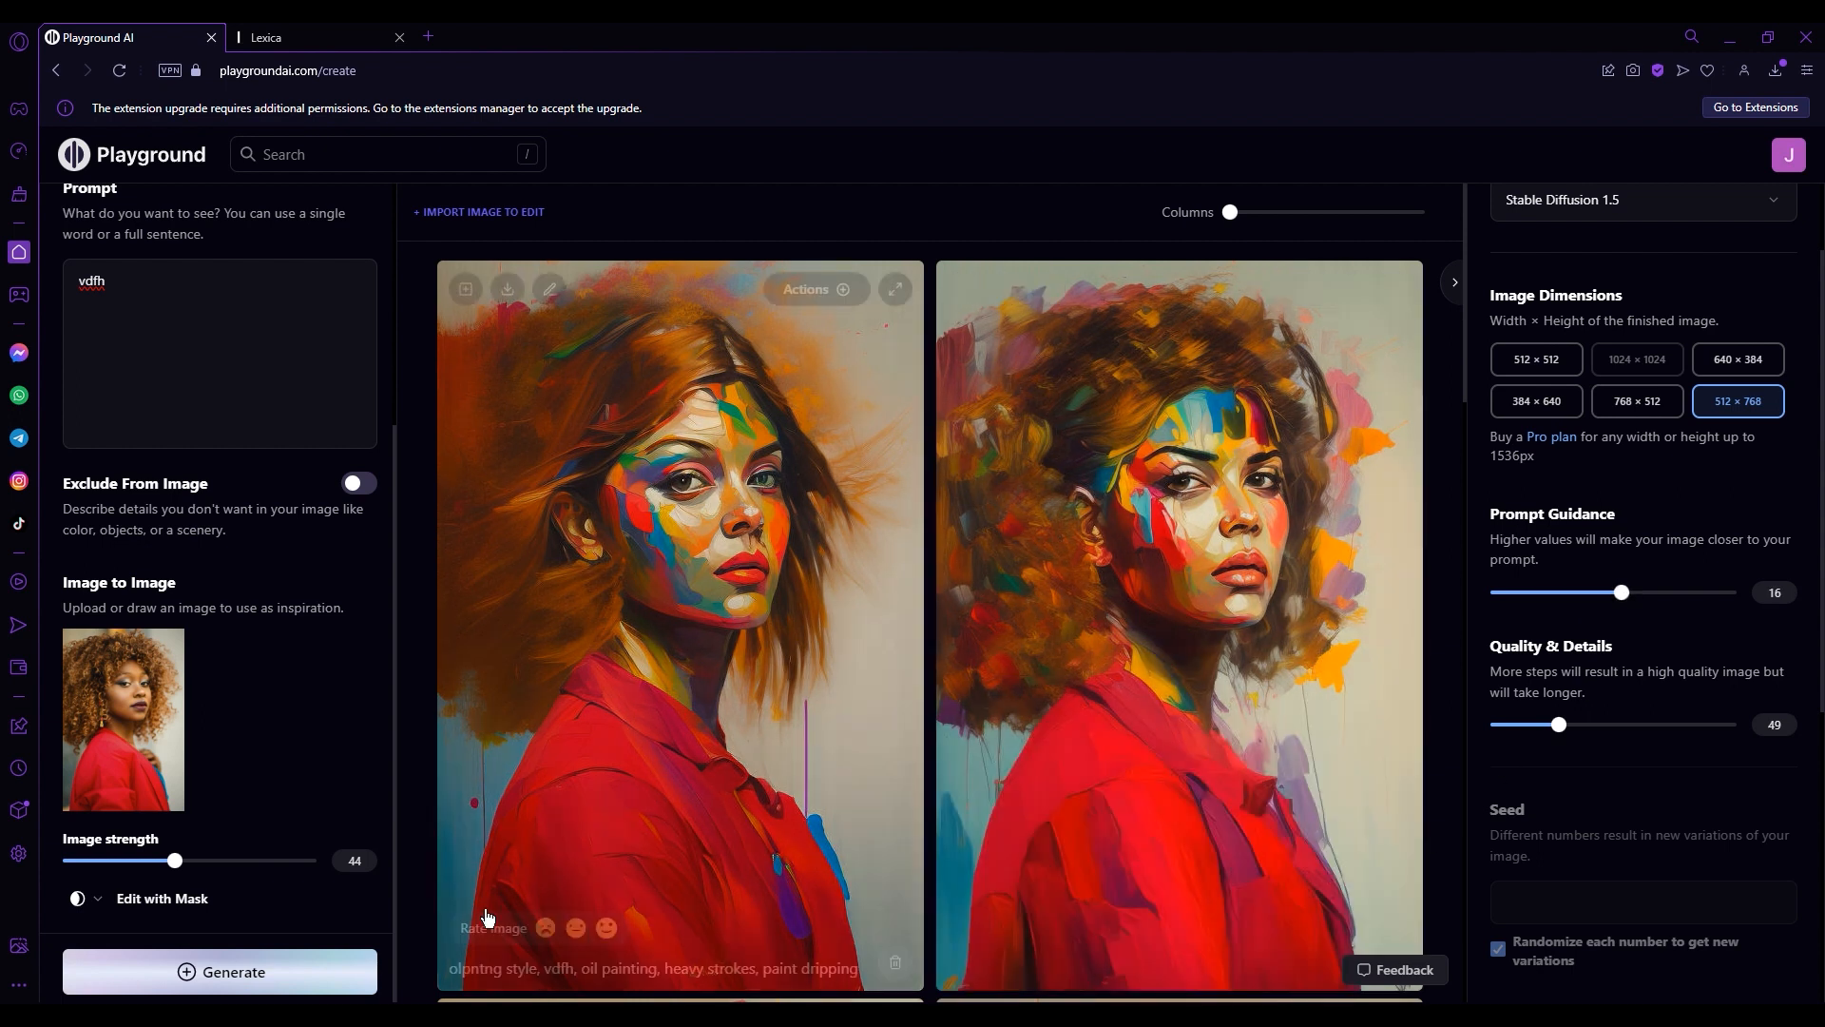
{"action": "left_click", "coordinate": [233, 974]}
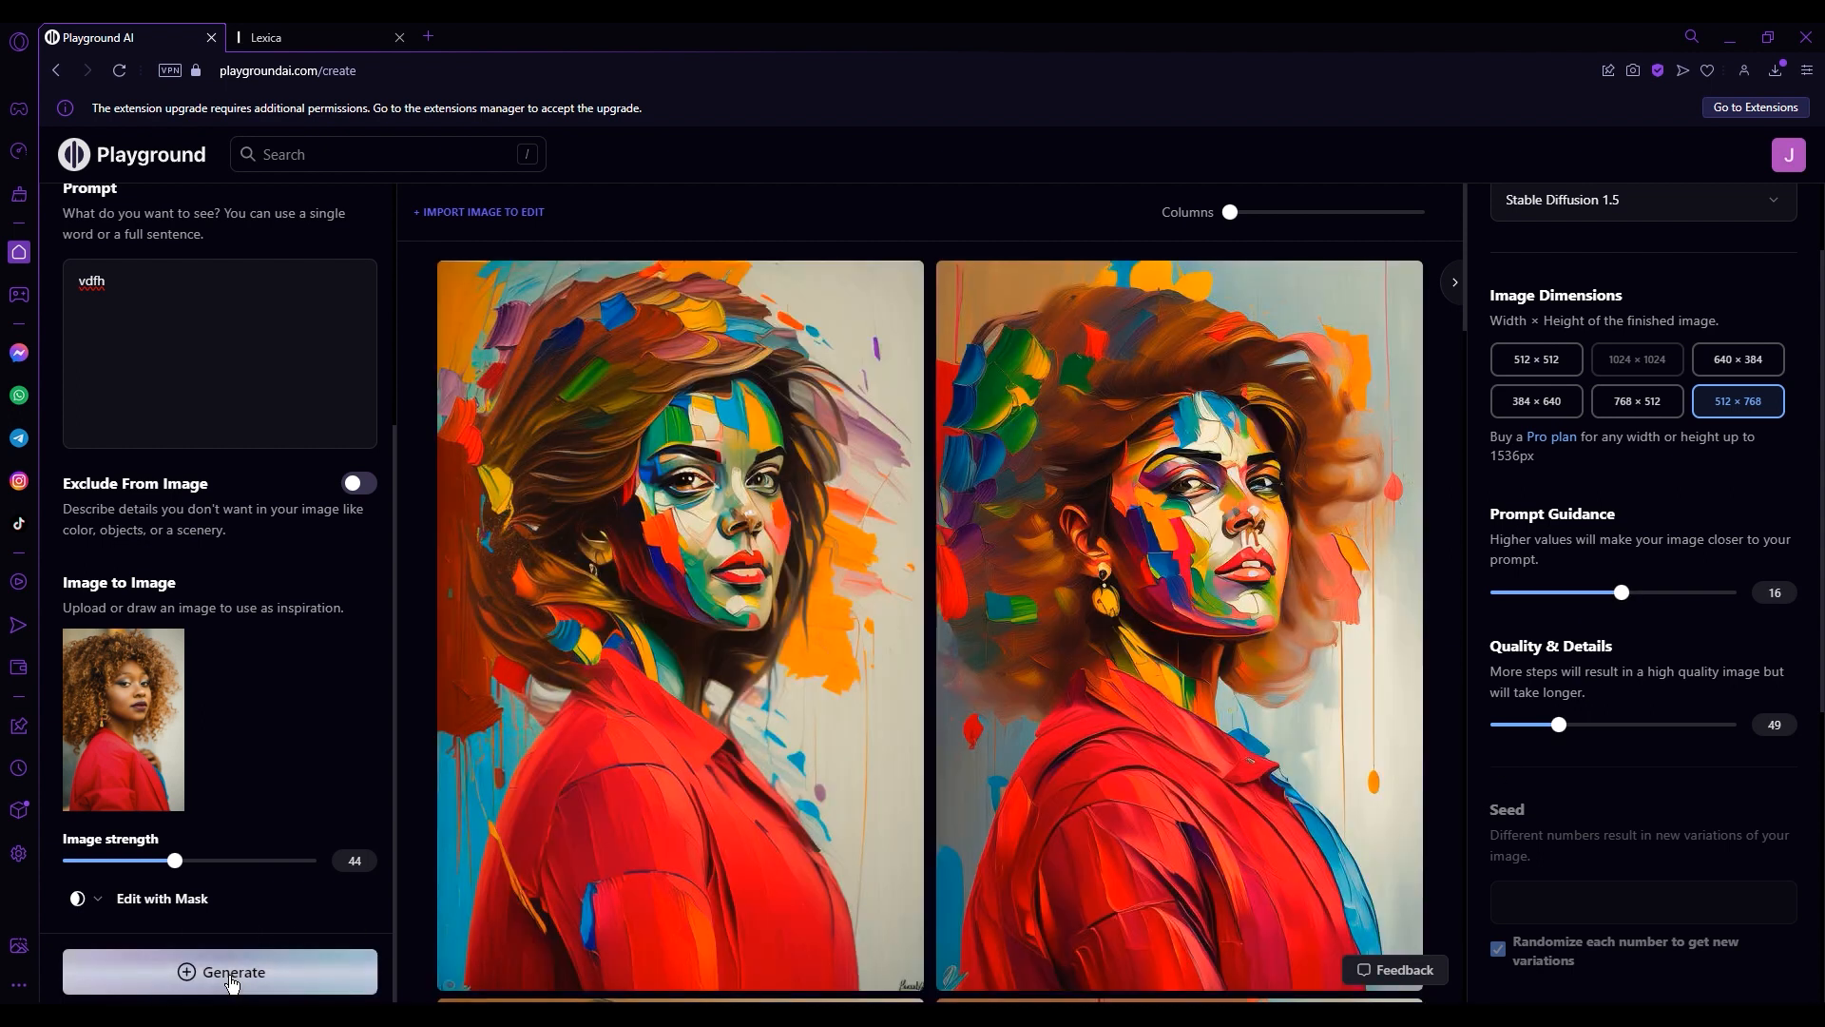
Compare the generated portraits across the different image strengths and style filters
{"action": "scroll", "coordinate": [594, 656], "scroll_direction": "down", "scroll_amount": 10}
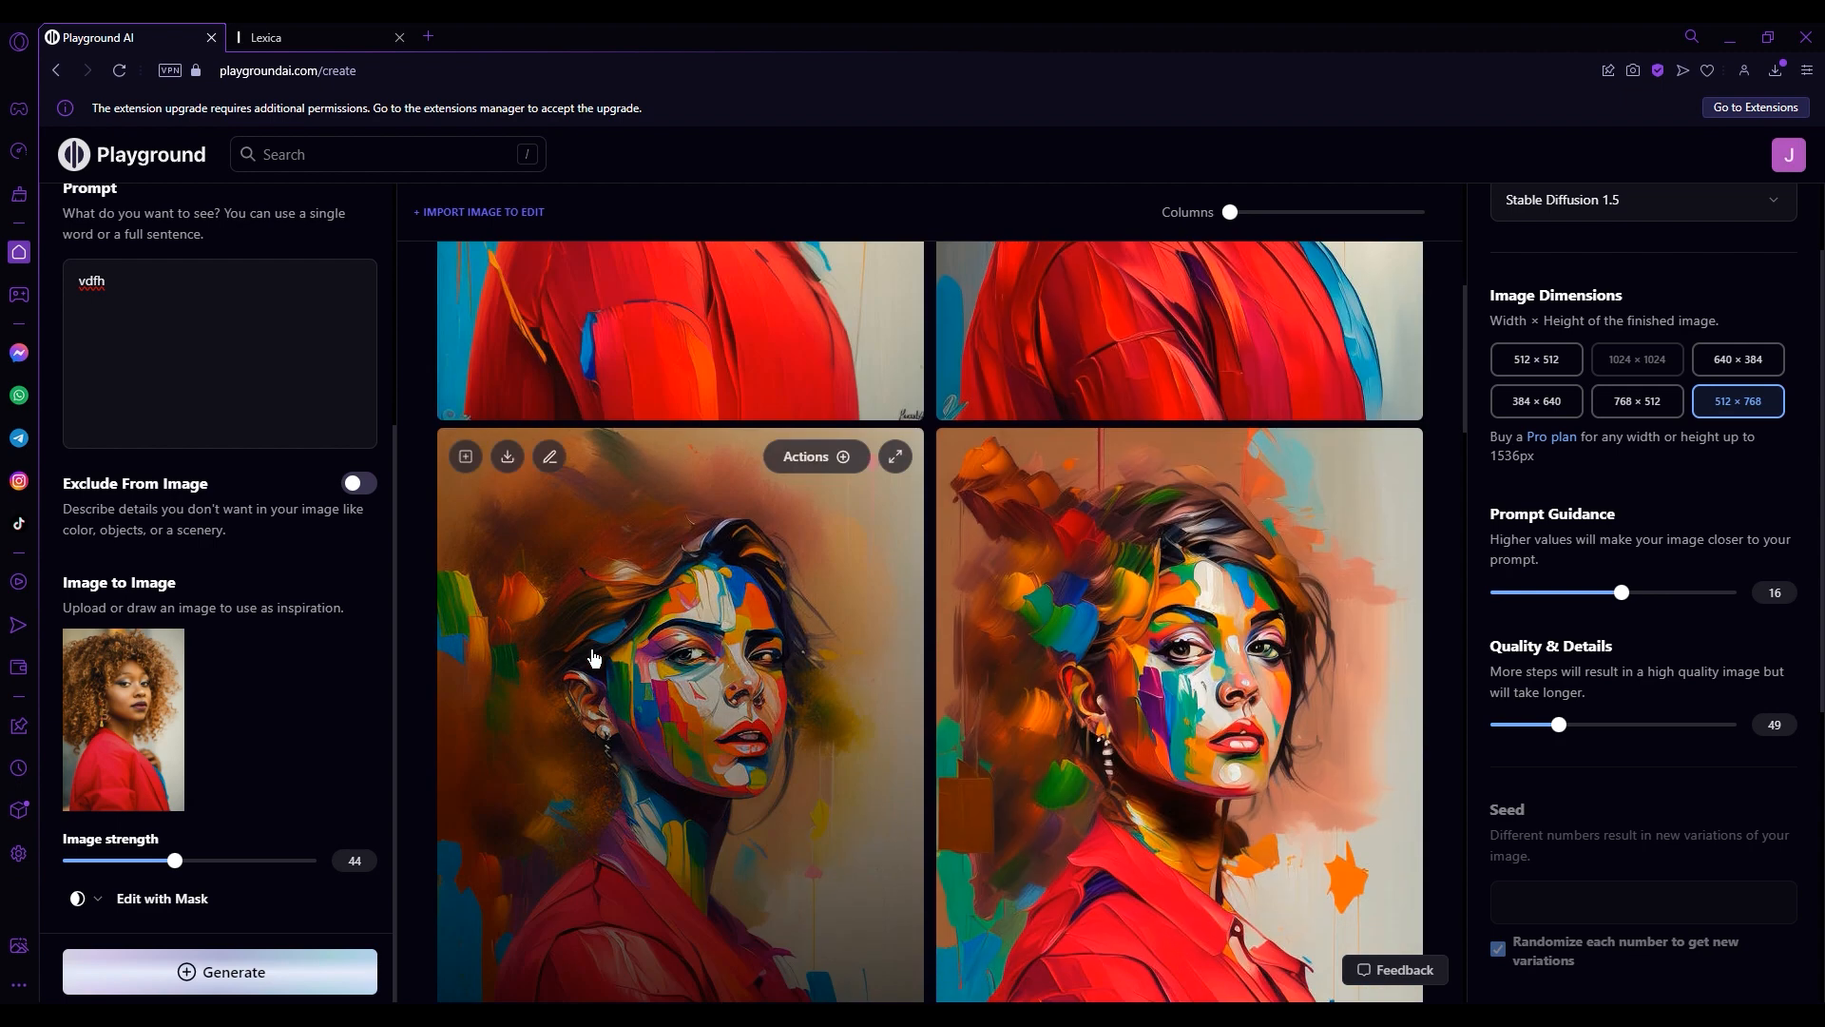
{"action": "scroll", "coordinate": [595, 656], "scroll_direction": "down", "scroll_amount": 15}
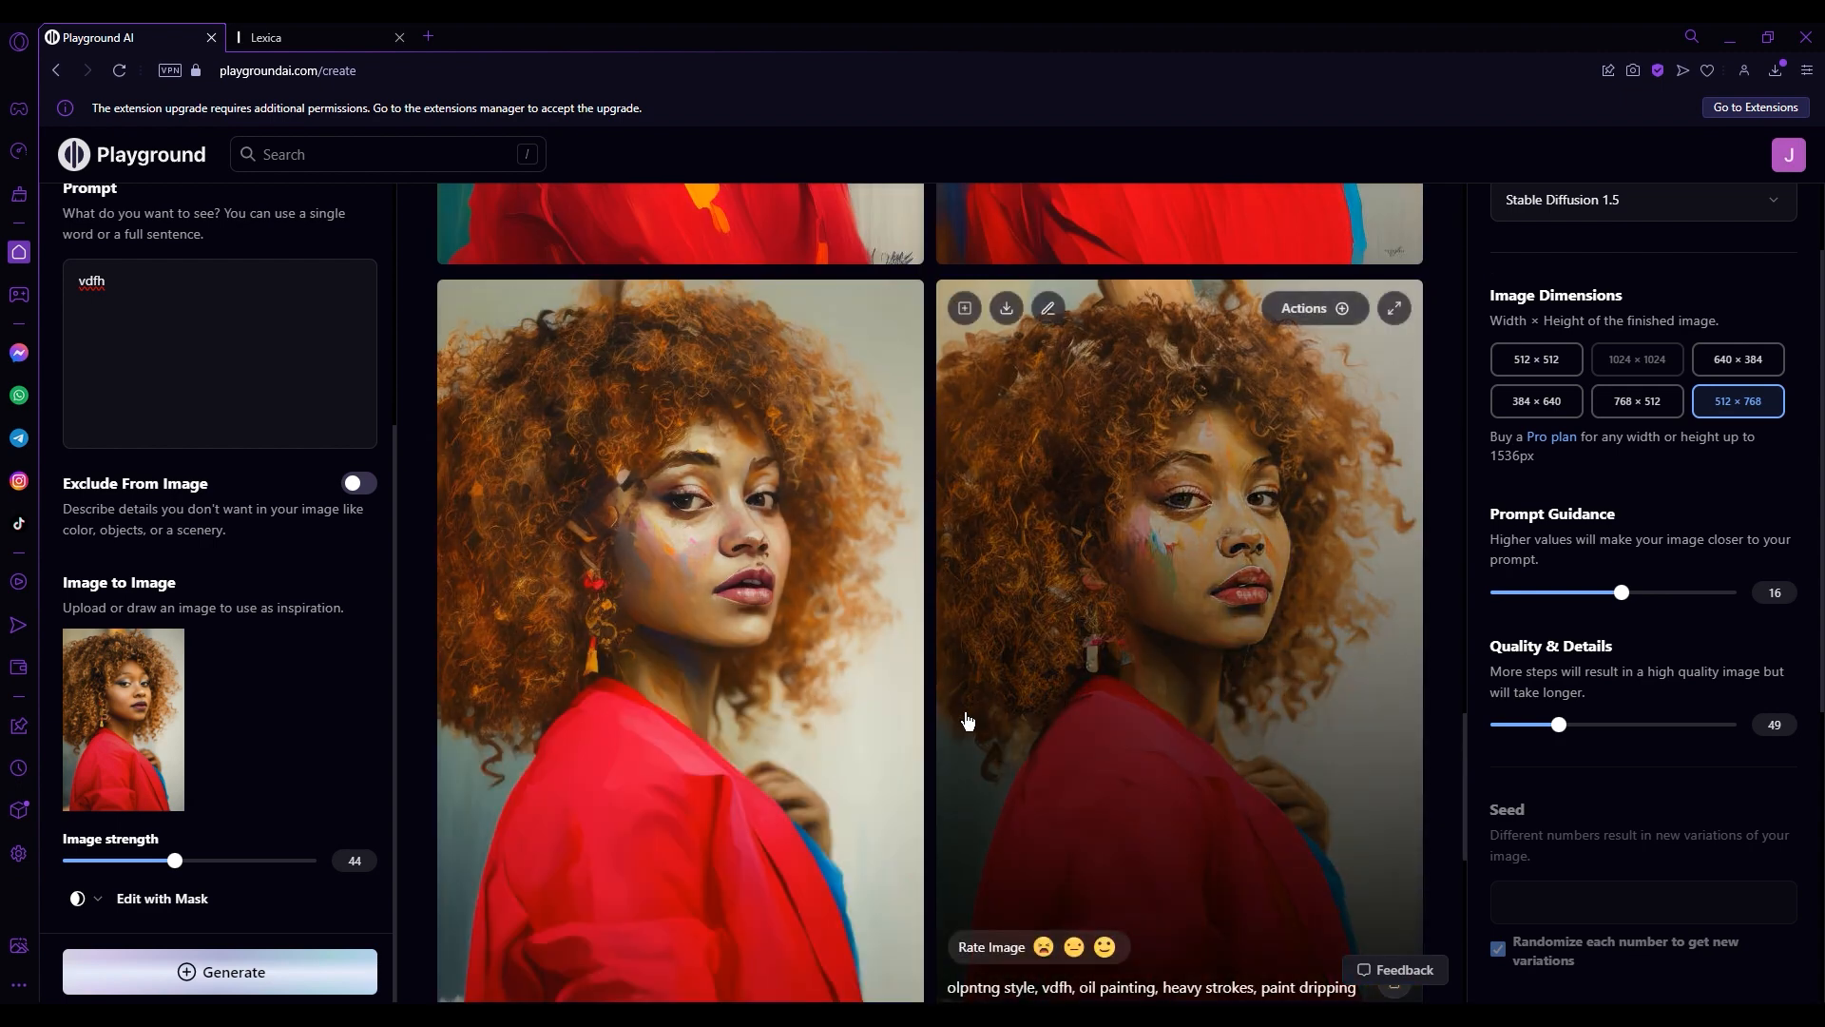
{"action": "scroll", "coordinate": [774, 596], "scroll_direction": "up", "scroll_amount": 3}
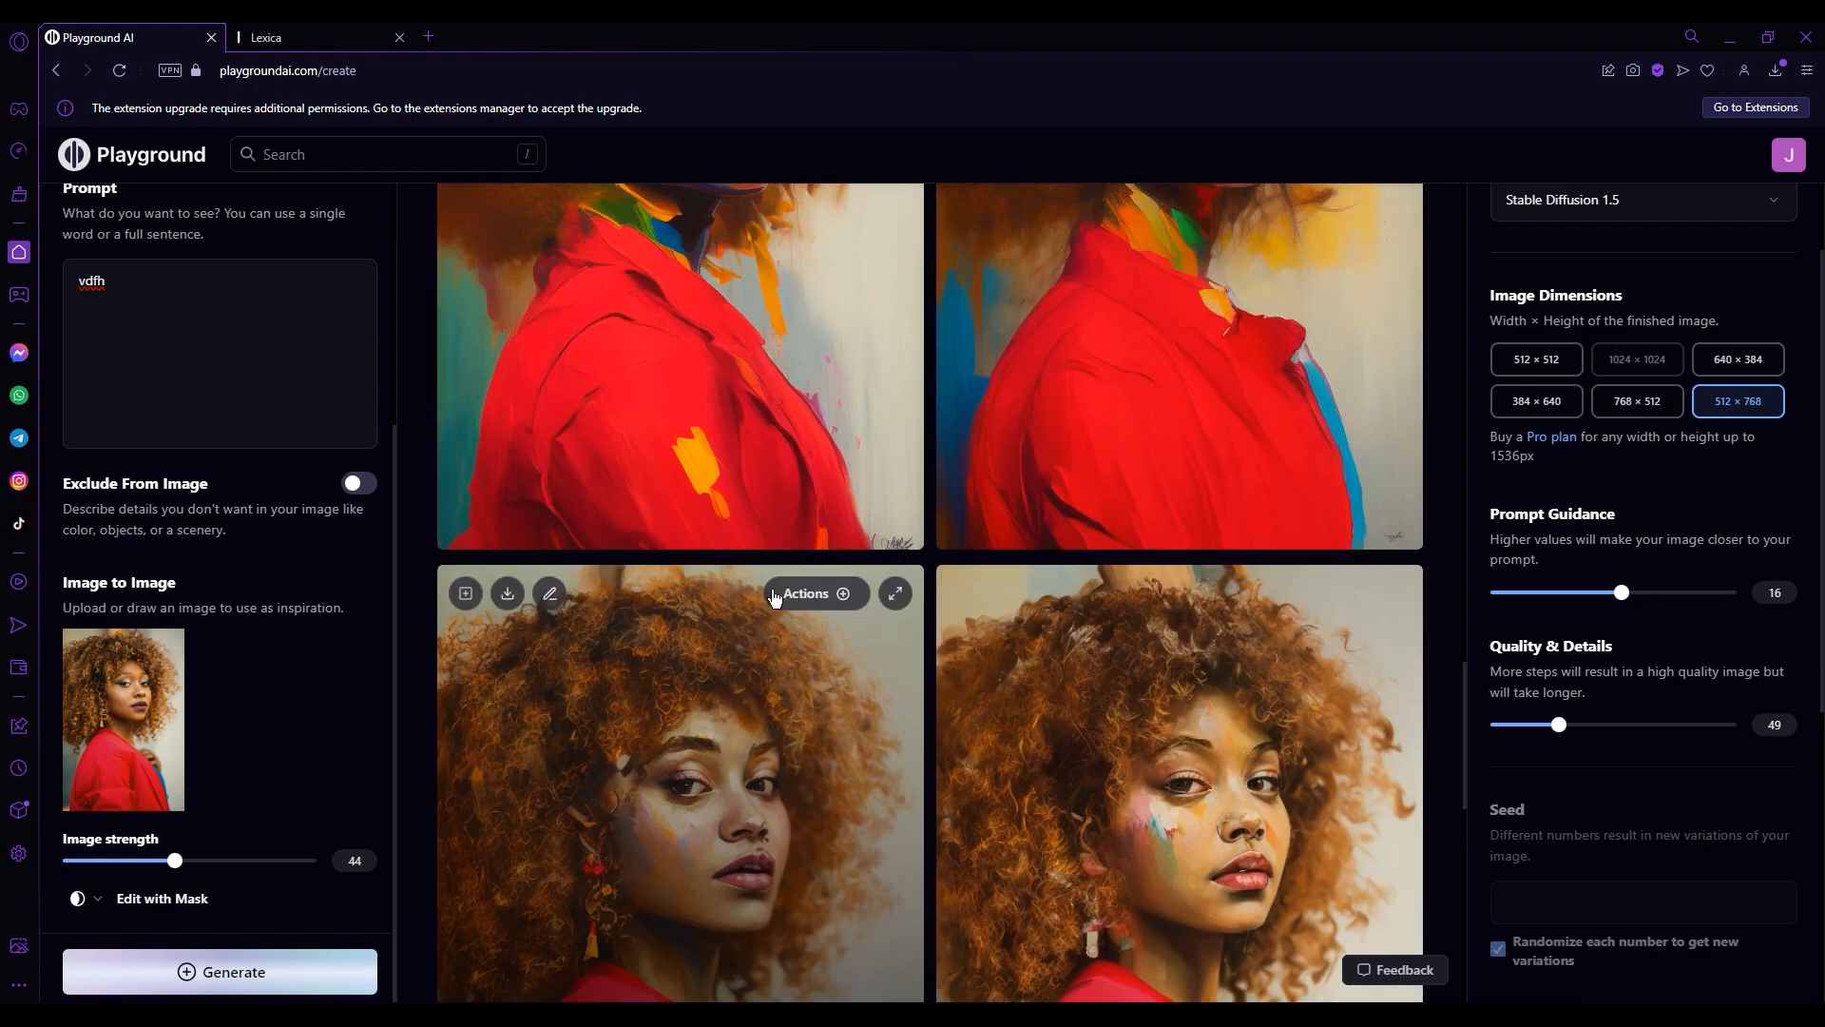
{"action": "scroll", "coordinate": [774, 596], "scroll_direction": "up", "scroll_amount": 4}
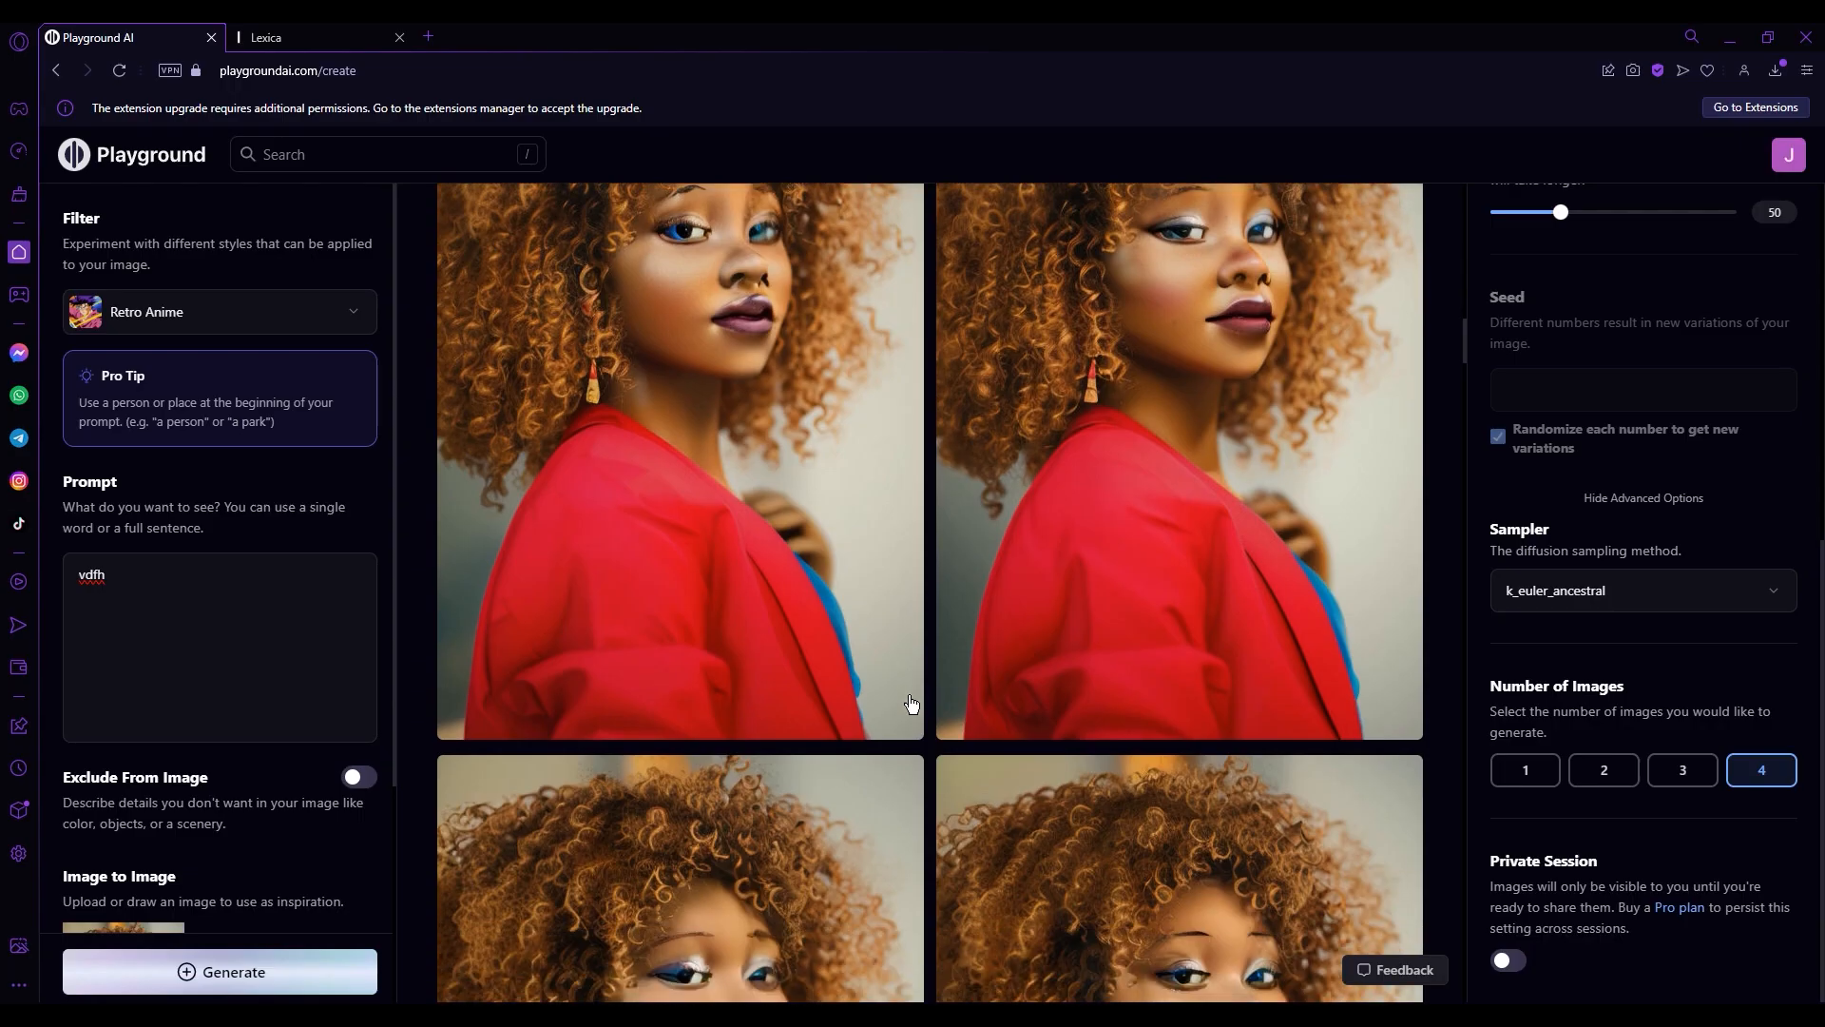
{"action": "scroll", "coordinate": [909, 698], "scroll_direction": "up", "scroll_amount": 1}
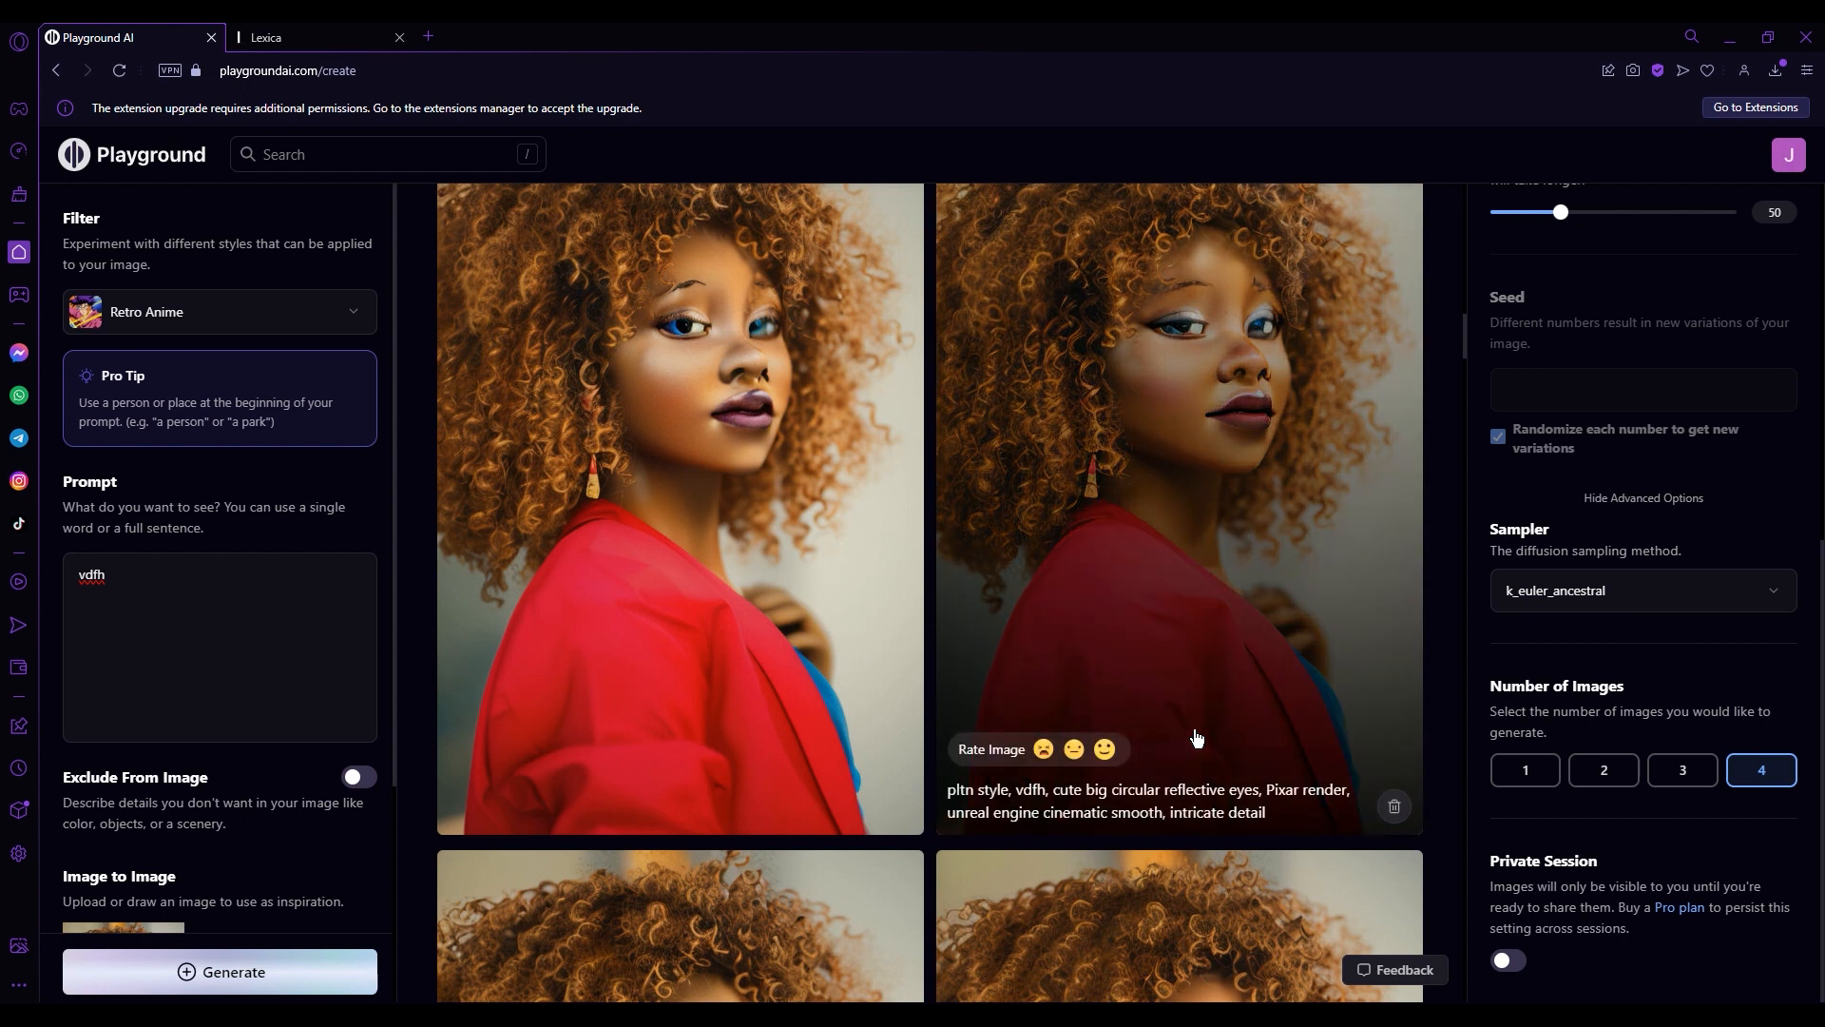
Change the diffusion sampler to k_heun
{"action": "left_click", "coordinate": [1583, 591]}
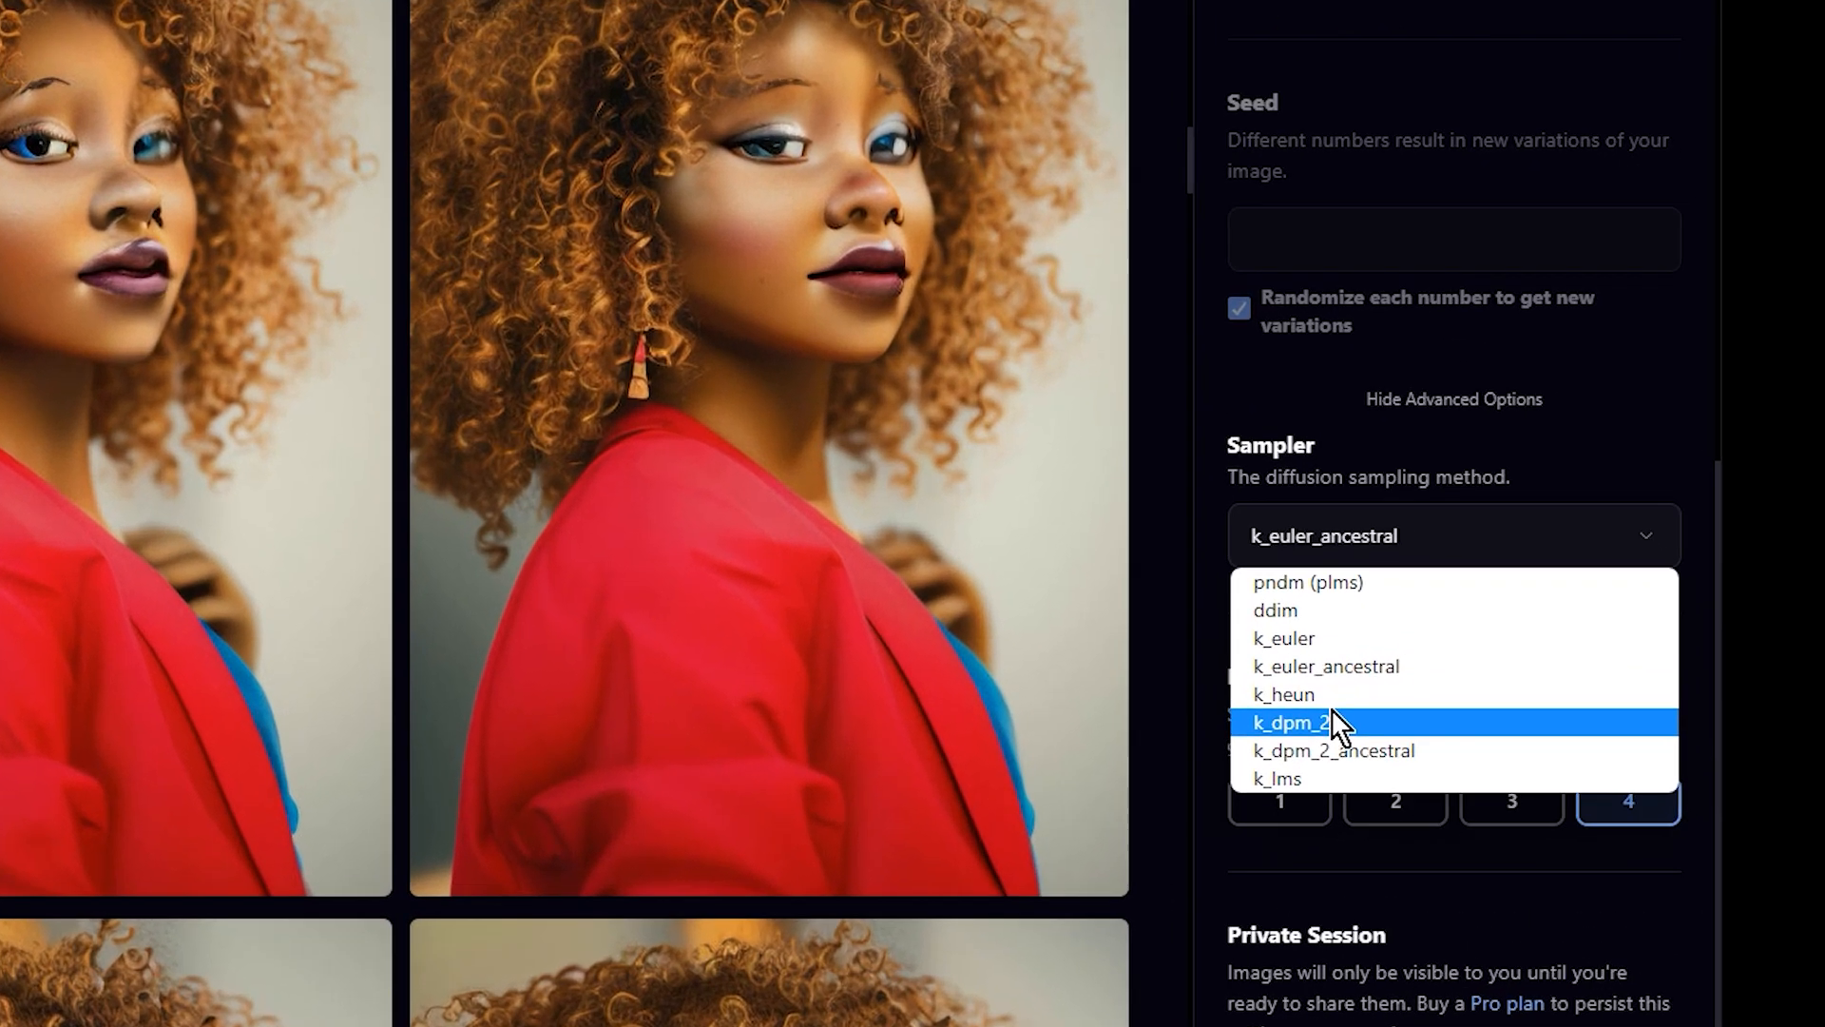
{"action": "left_click", "coordinate": [1530, 697]}
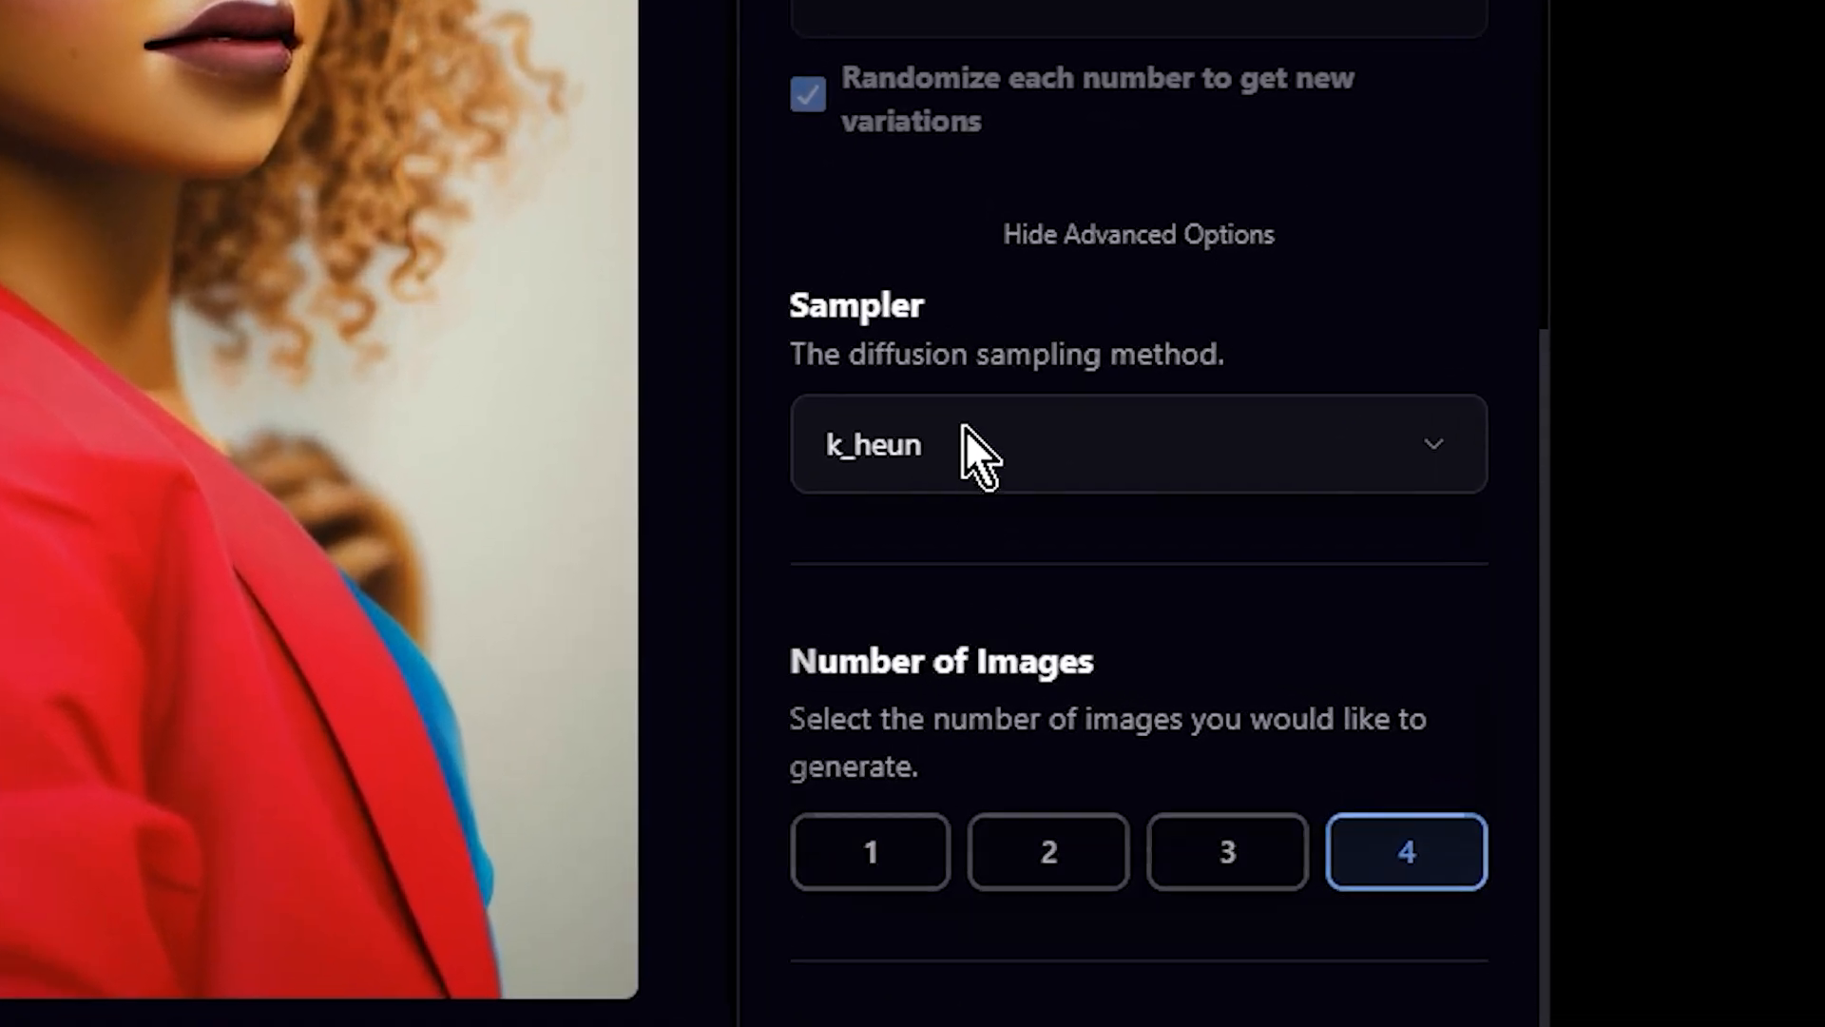
{"action": "left_click", "coordinate": [966, 428]}
{"action": "left_click", "coordinate": [964, 430]}
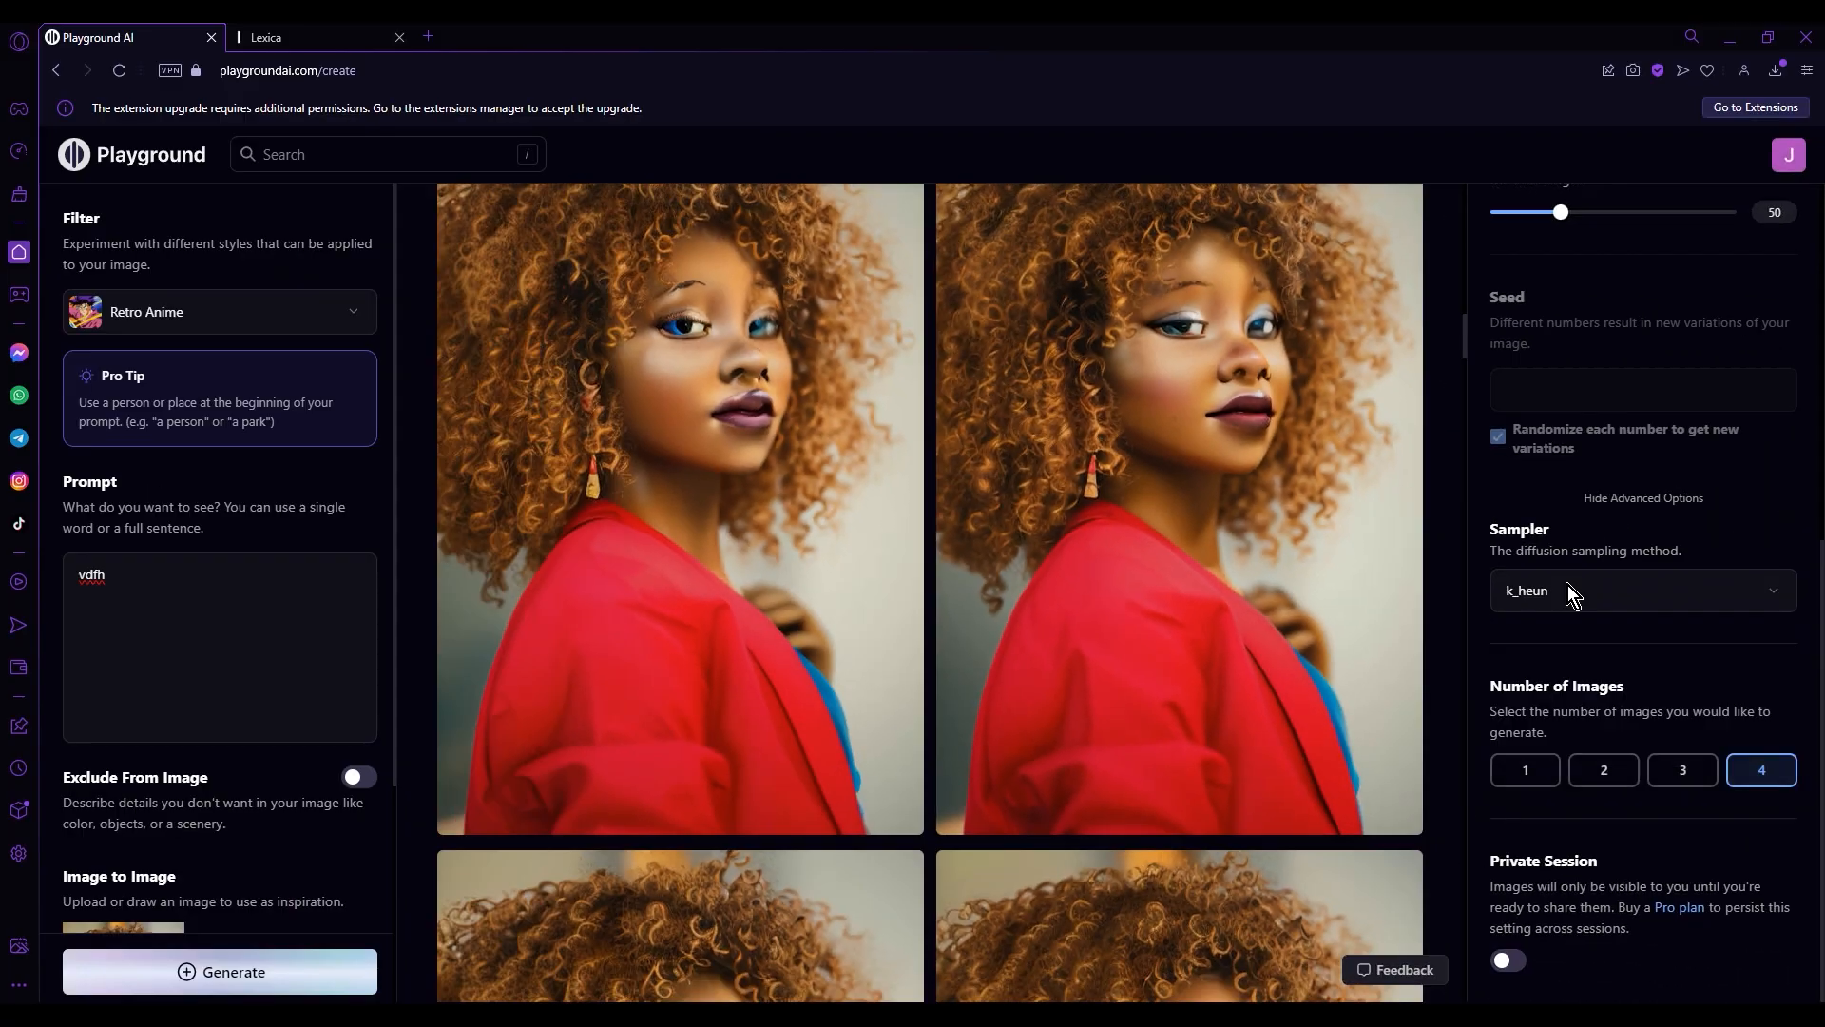
Examine the portraits generated with the Retro Anime filter
{"action": "scroll", "coordinate": [435, 648], "scroll_direction": "up", "scroll_amount": 10}
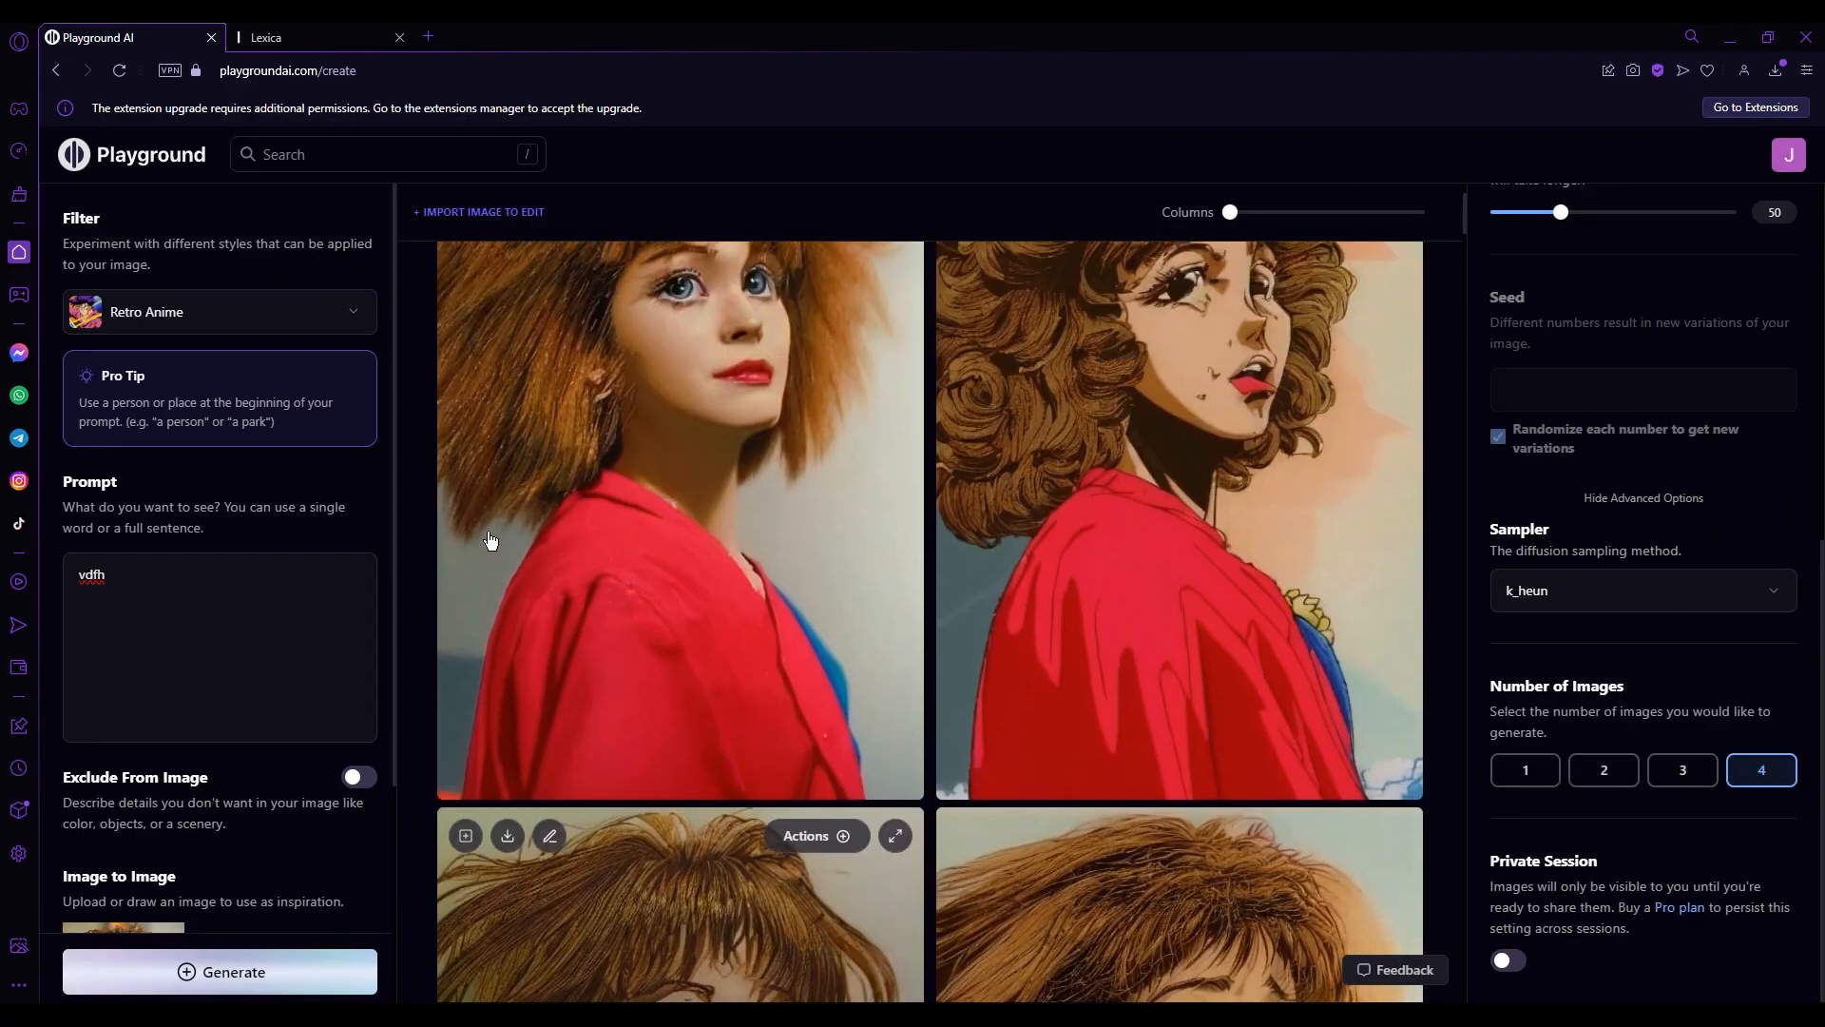
{"action": "scroll", "coordinate": [491, 540], "scroll_direction": "up", "scroll_amount": 2}
{"action": "scroll", "coordinate": [491, 540], "scroll_direction": "down", "scroll_amount": 5}
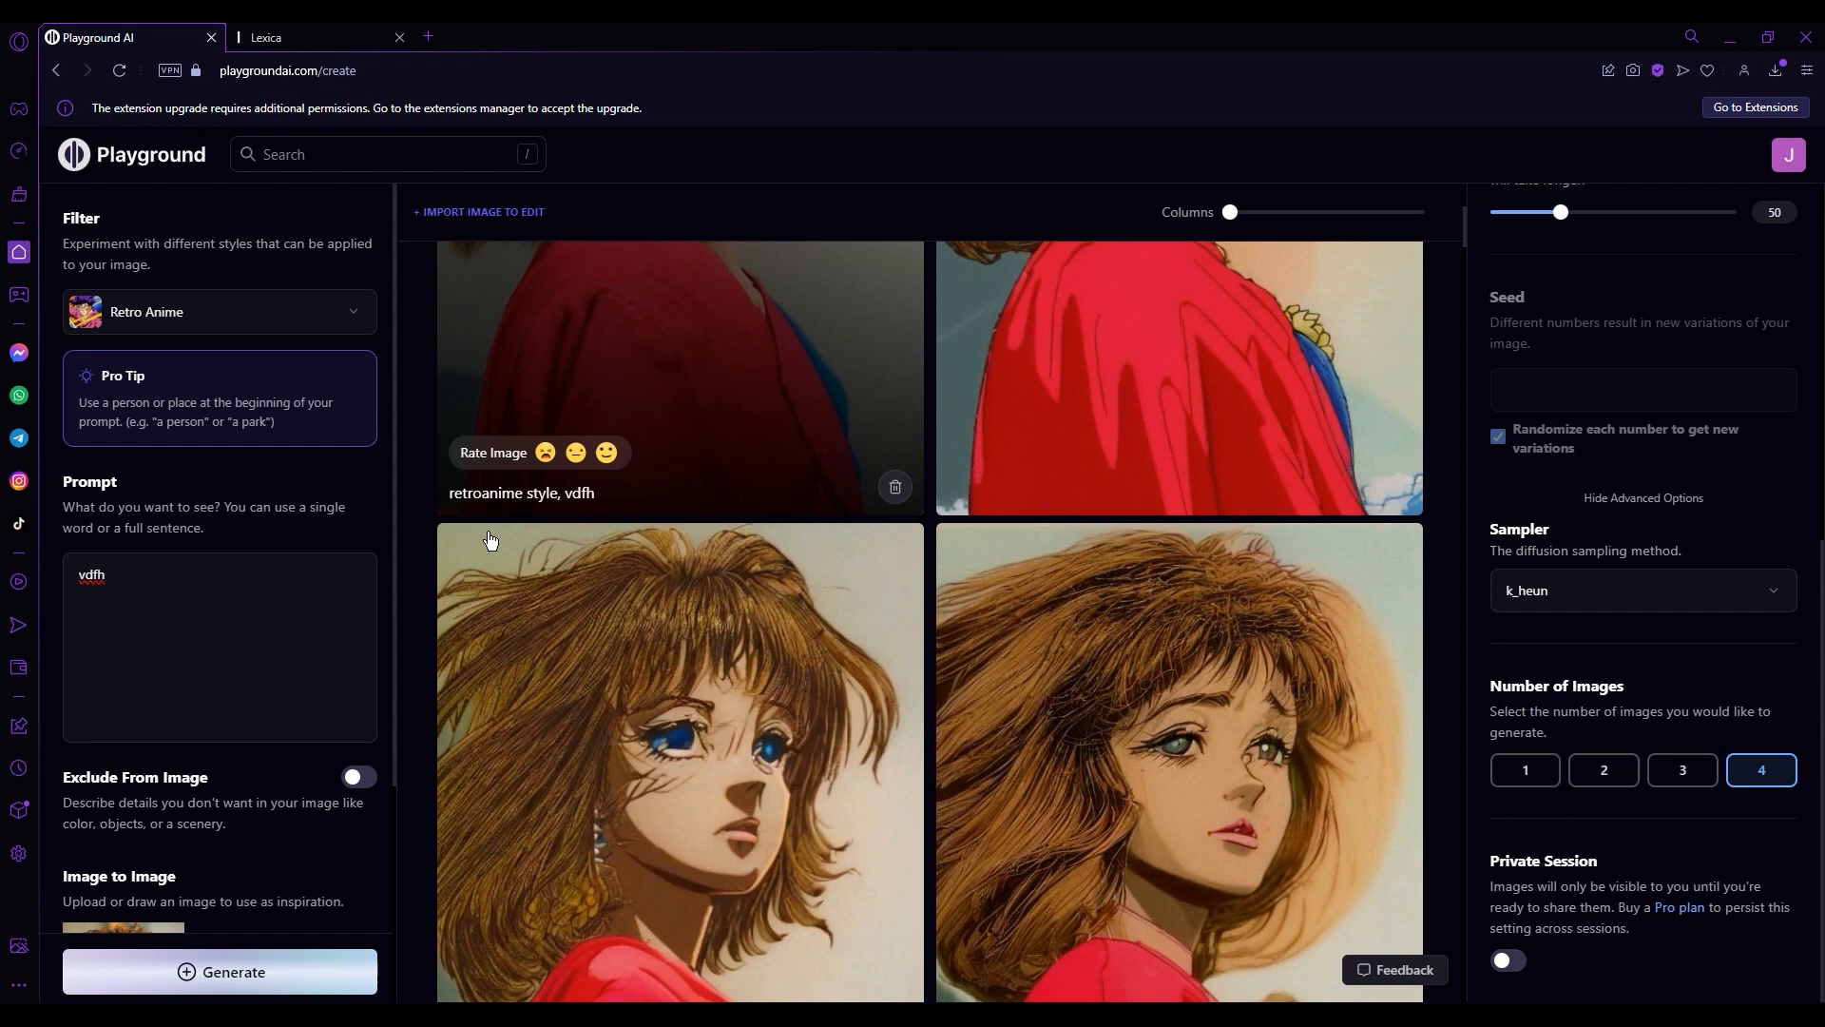
{"action": "scroll", "coordinate": [169, 635], "scroll_direction": "down", "scroll_amount": 3}
{"action": "scroll", "coordinate": [169, 635], "scroll_direction": "down", "scroll_amount": 1}
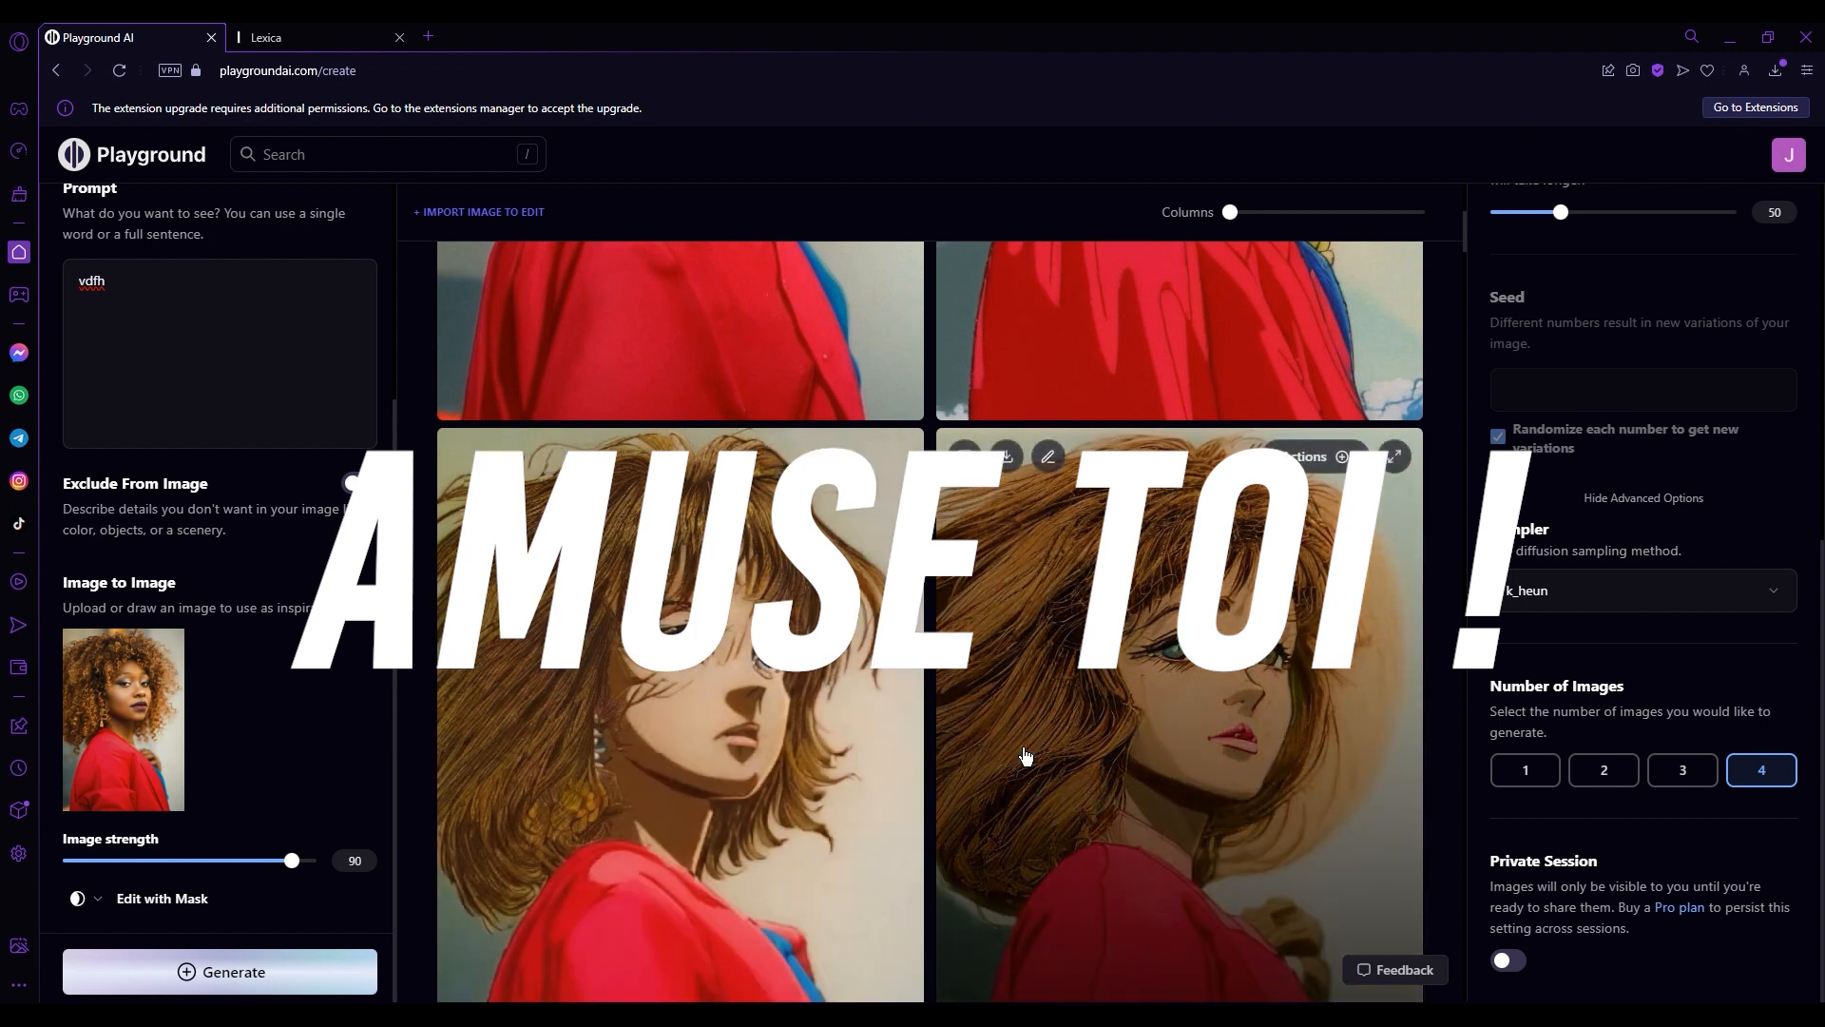
Cancel the instruction-based edit of the original portrait and return to the generated images
{"action": "scroll", "coordinate": [1023, 758], "scroll_direction": "up", "scroll_amount": 8}
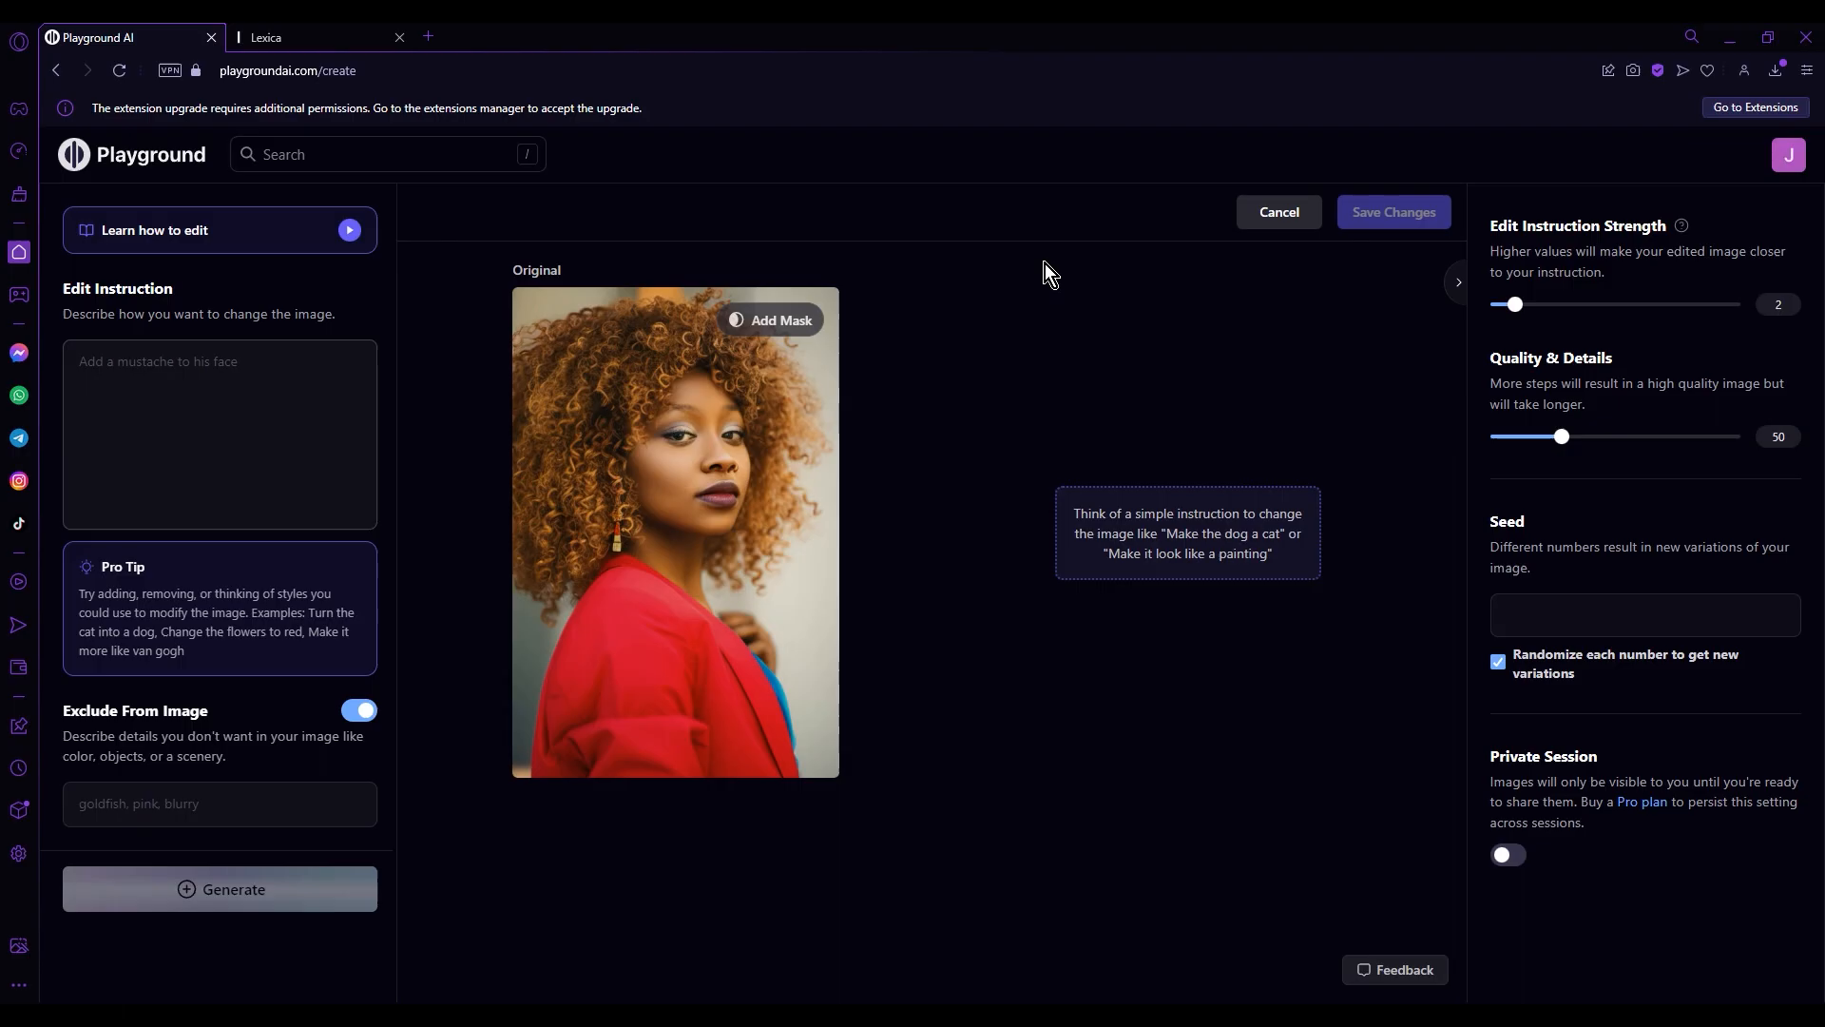
{"action": "left_click", "coordinate": [1279, 213]}
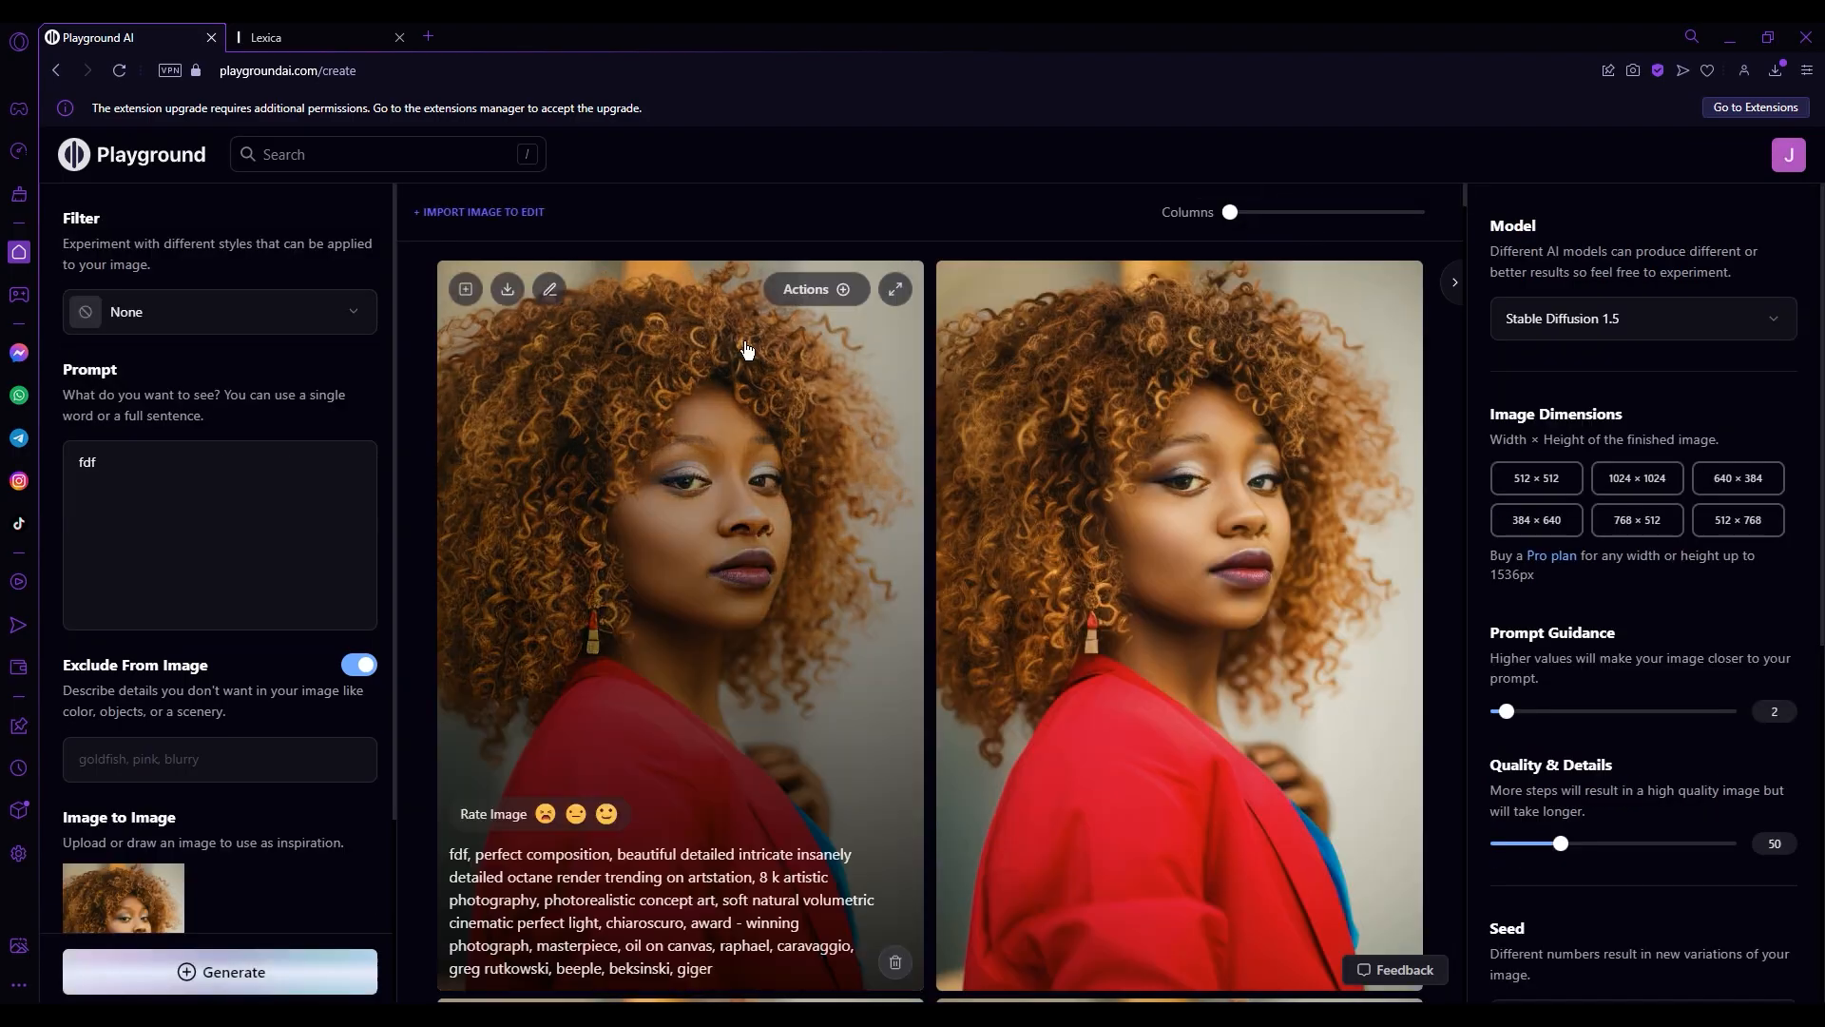
Paint an inpainting mask over the jacket, hair and background of the original portrait, leaving only the face unmasked, and apply it
{"action": "left_click", "coordinate": [845, 291]}
{"action": "left_click", "coordinate": [816, 461]}
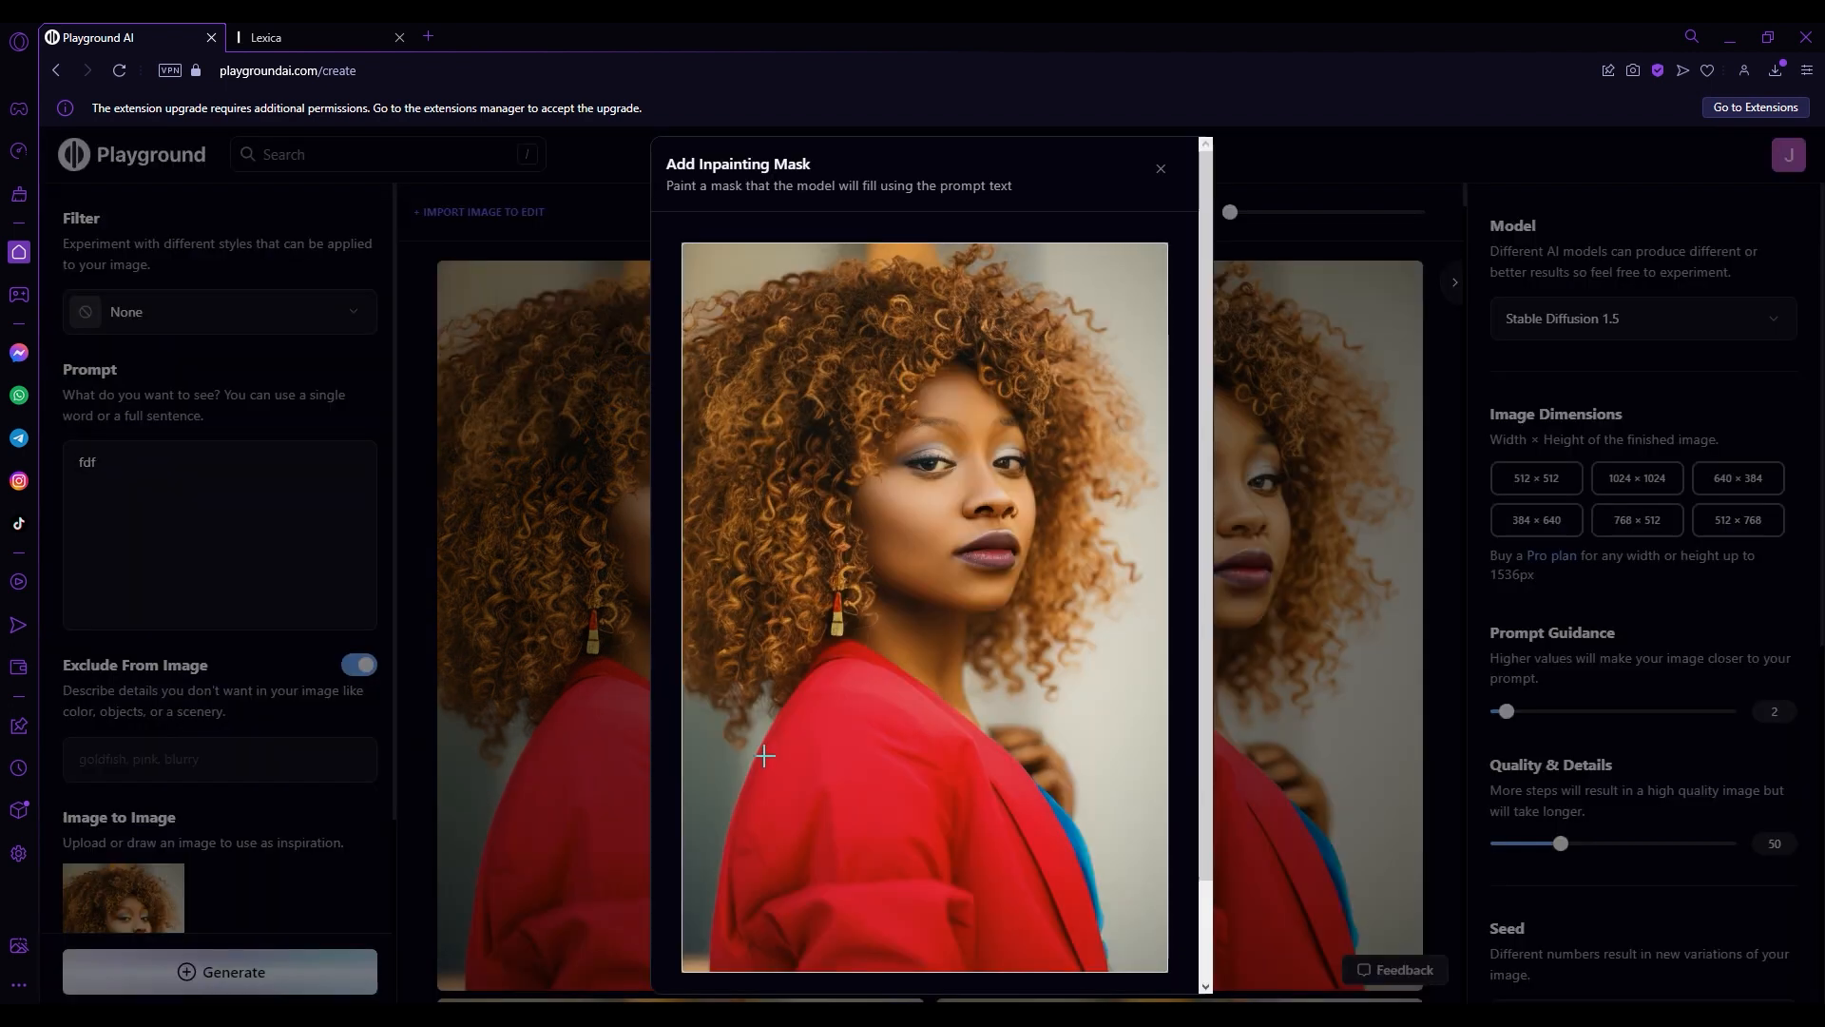
{"action": "scroll", "coordinate": [917, 787], "scroll_direction": "down", "scroll_amount": 1}
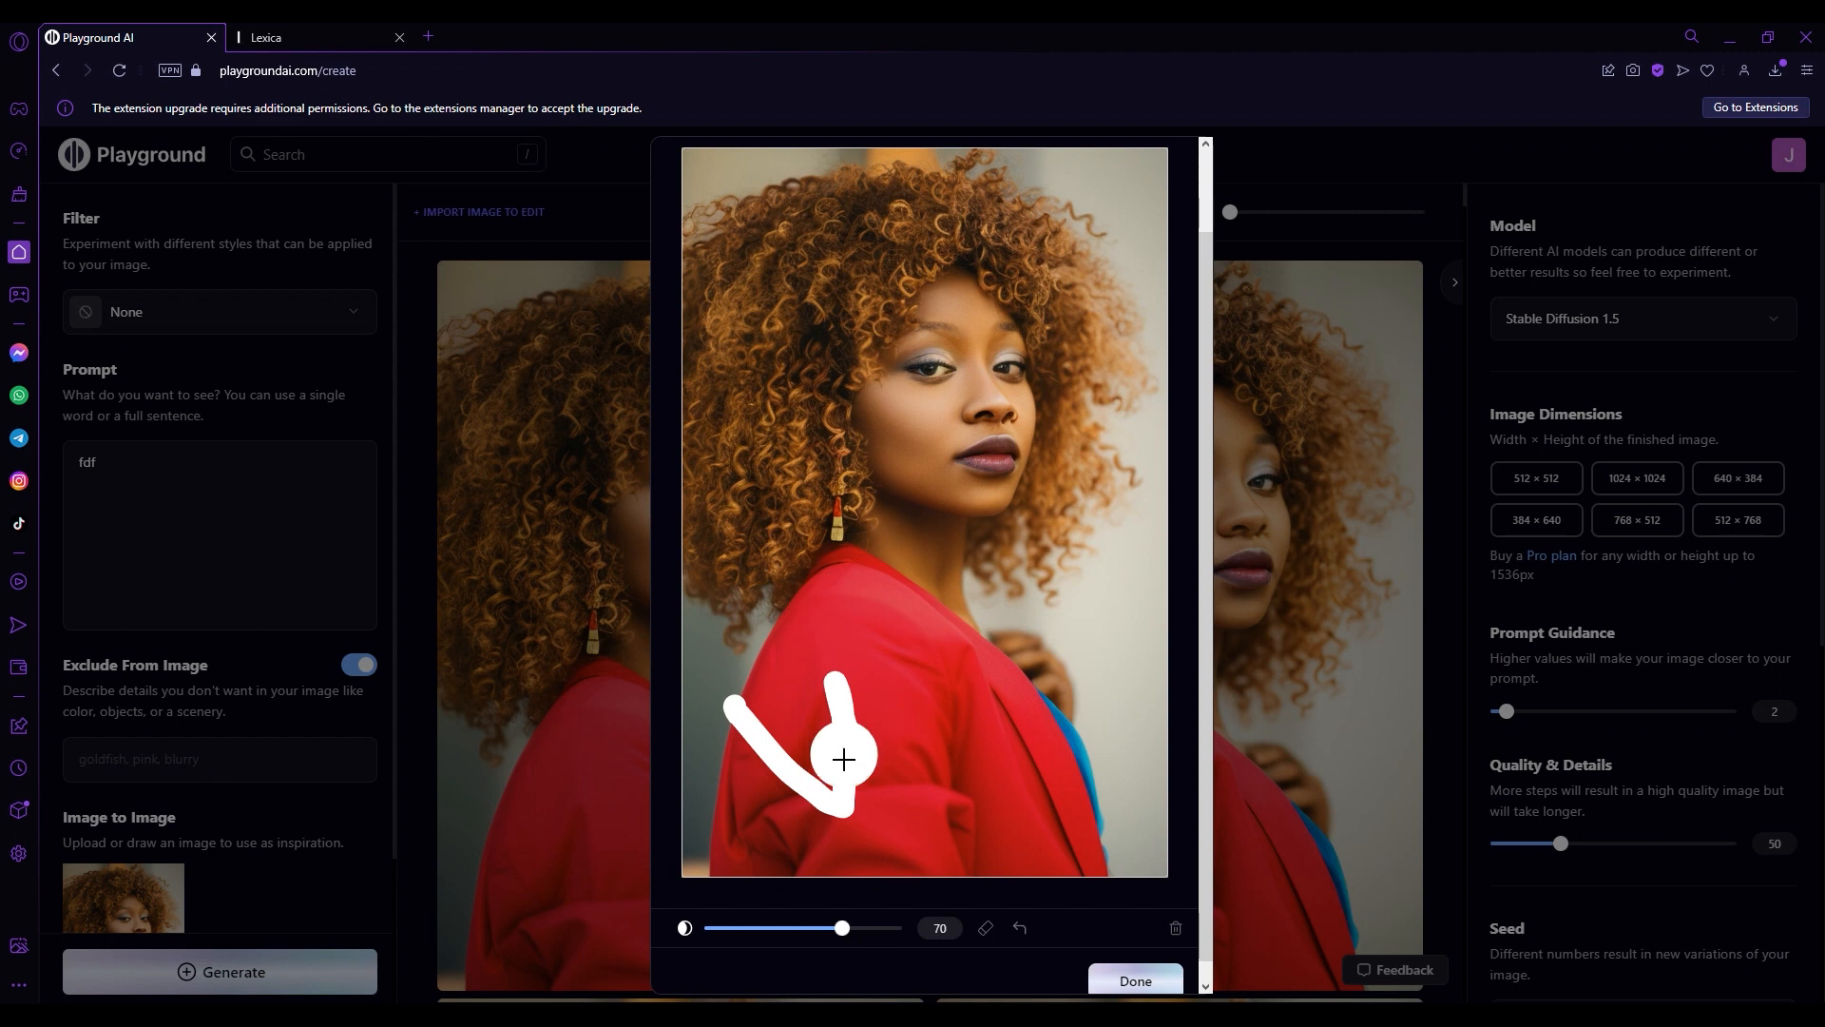
{"action": "left_click_drag", "start_coordinate": [844, 759], "coordinate": [974, 811]}
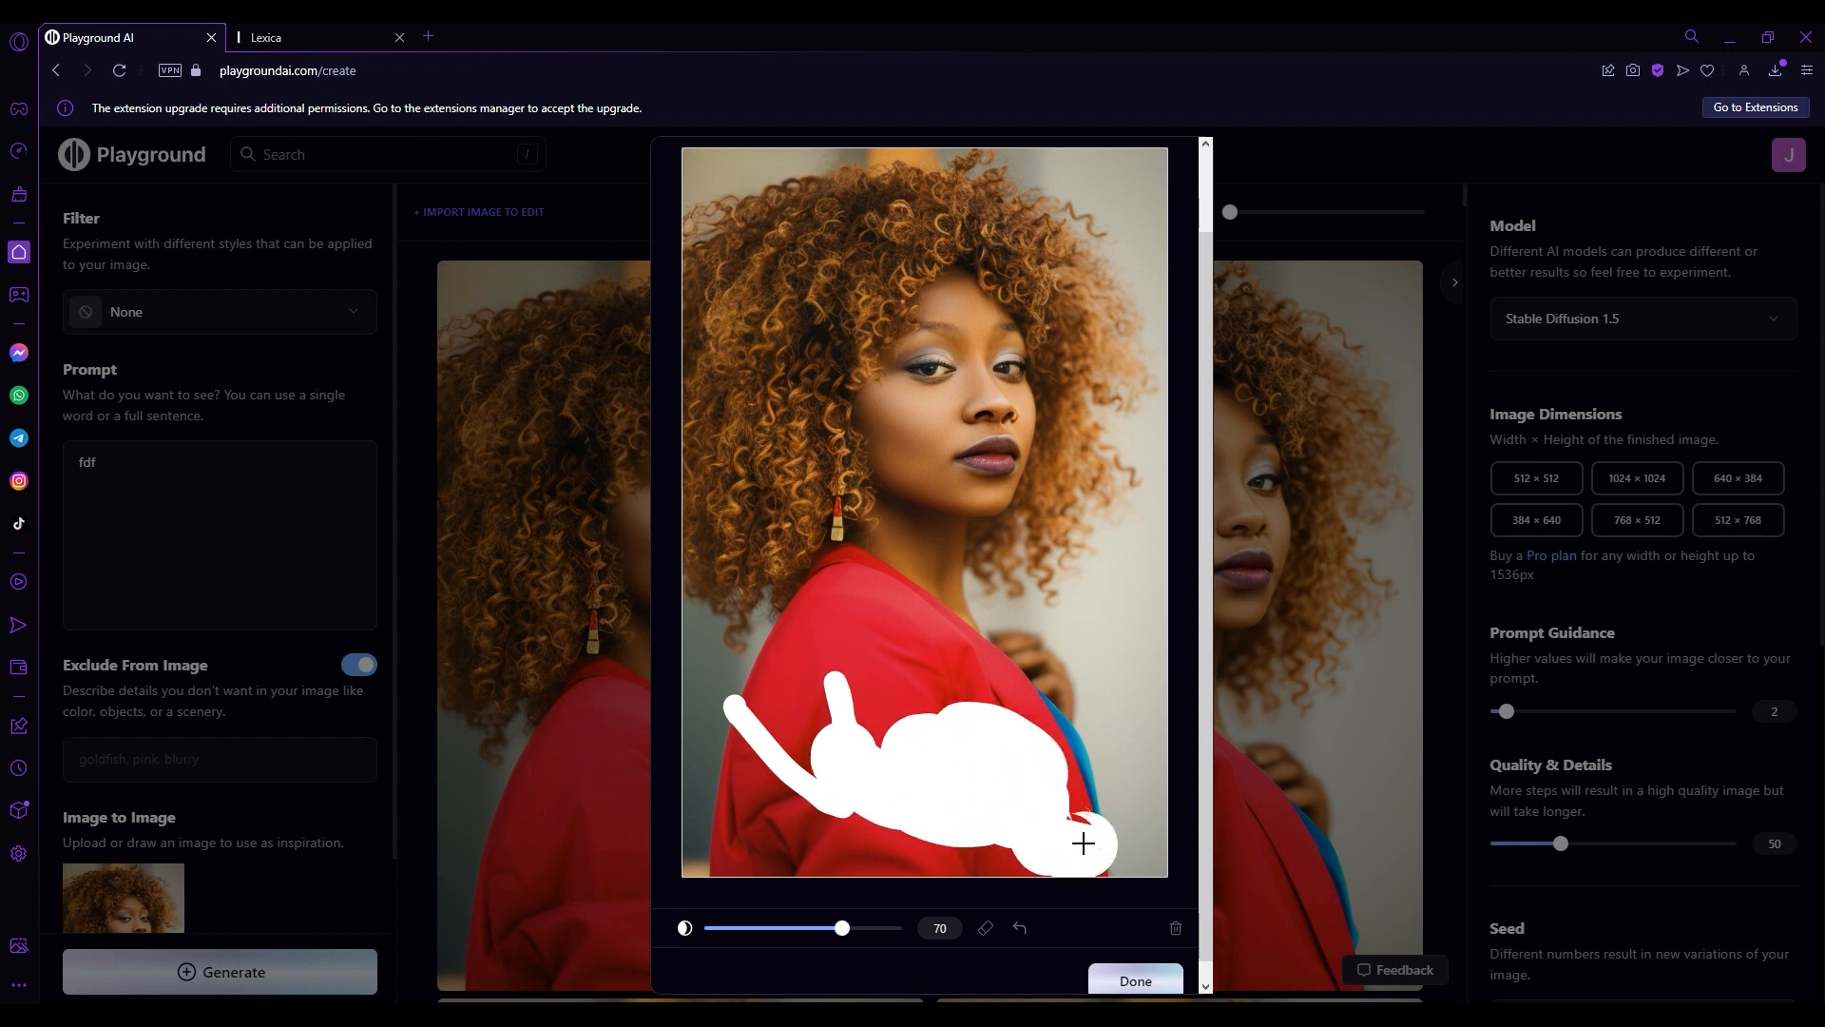
{"action": "mouse_move", "coordinate": [1136, 848]}
{"action": "left_mouse_down"}
{"action": "mouse_move", "coordinate": [712, 662]}
{"action": "mouse_move", "coordinate": [721, 518]}
{"action": "mouse_move", "coordinate": [858, 622]}
{"action": "left_mouse_up"}
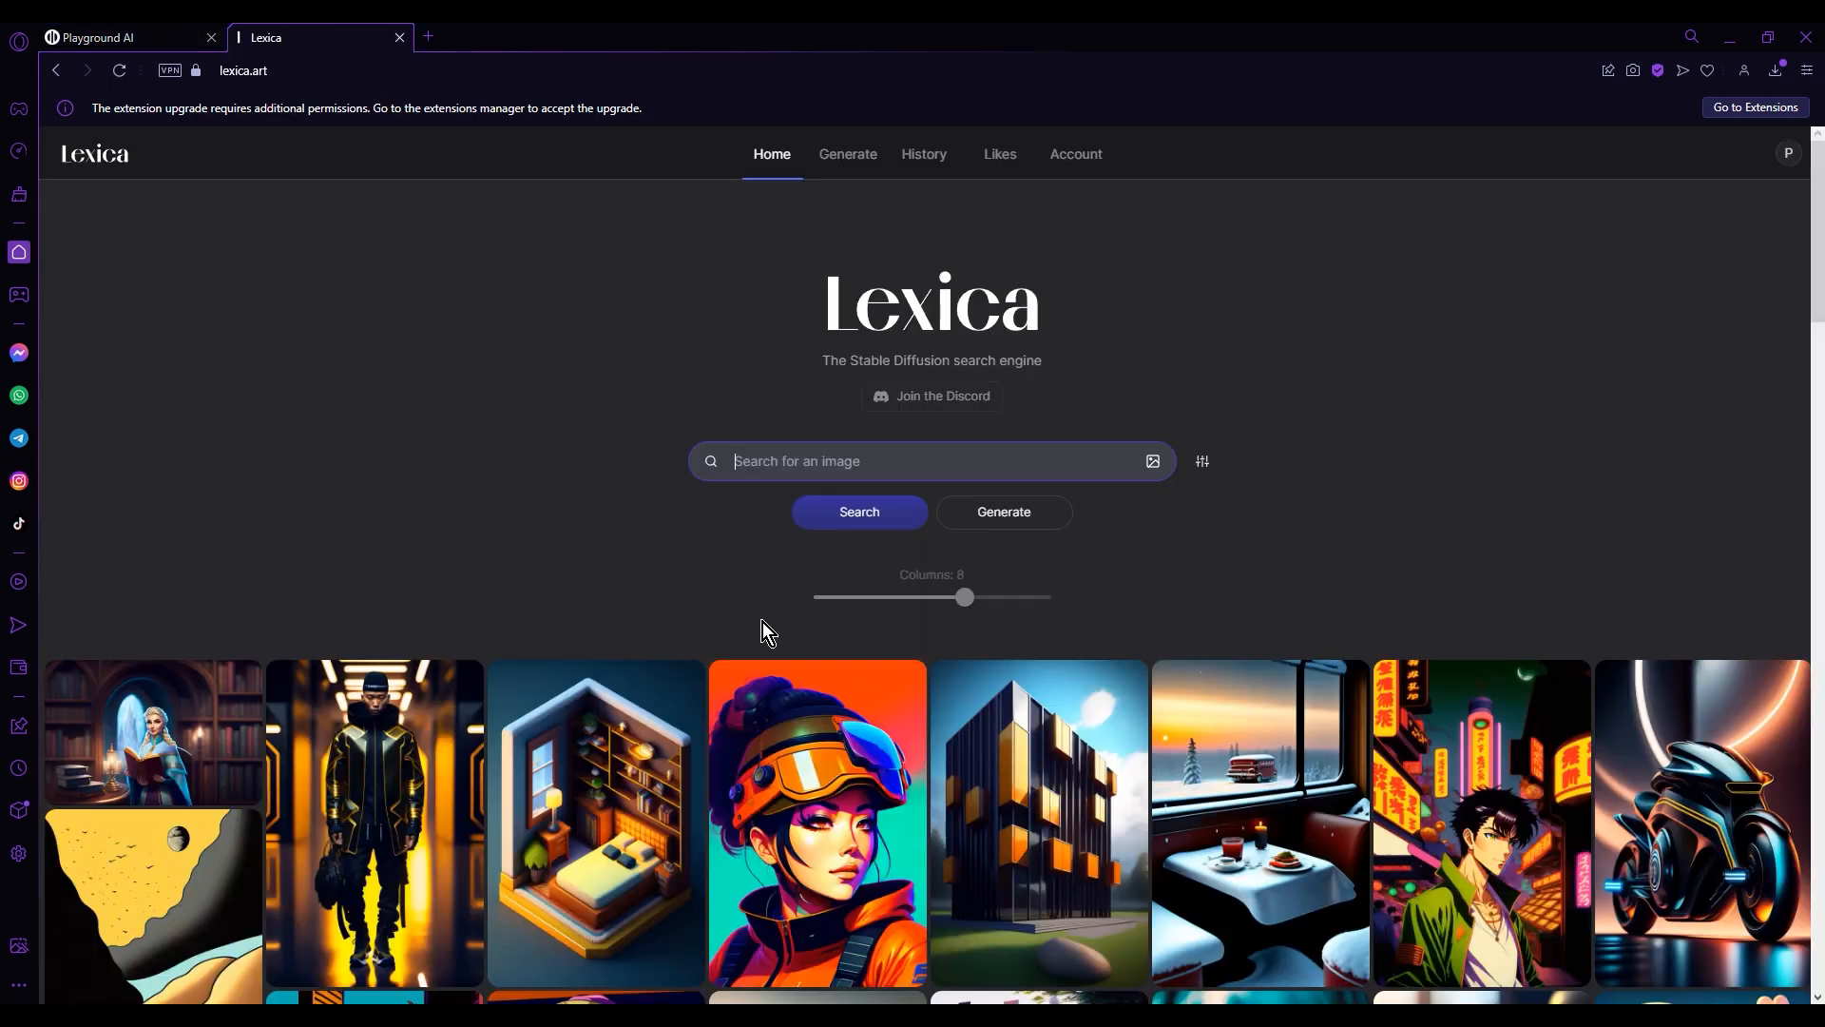
Browse the Lexica gallery for example images and open the cyborg pilot picture to read its prompt
{"action": "scroll", "coordinate": [777, 614], "scroll_direction": "down", "scroll_amount": 5}
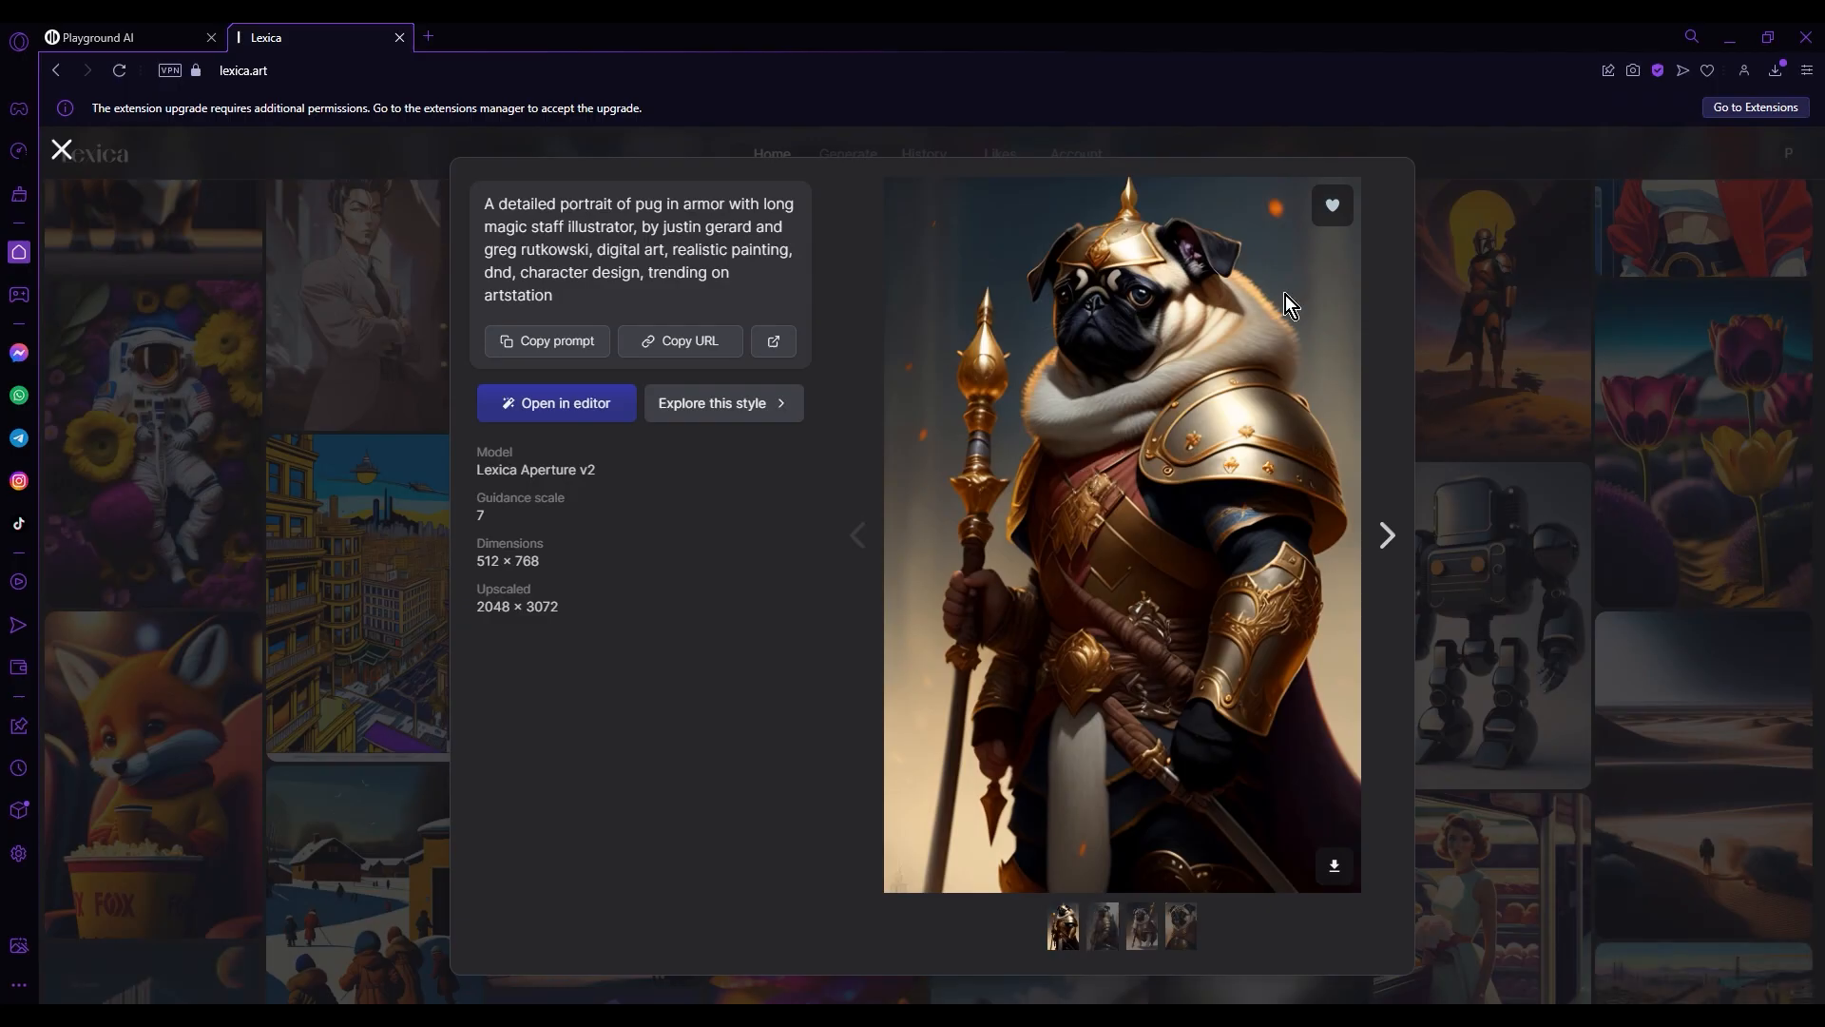
{"action": "key", "text": "Escape"}
{"action": "scroll", "coordinate": [1372, 657], "scroll_direction": "down", "scroll_amount": 2}
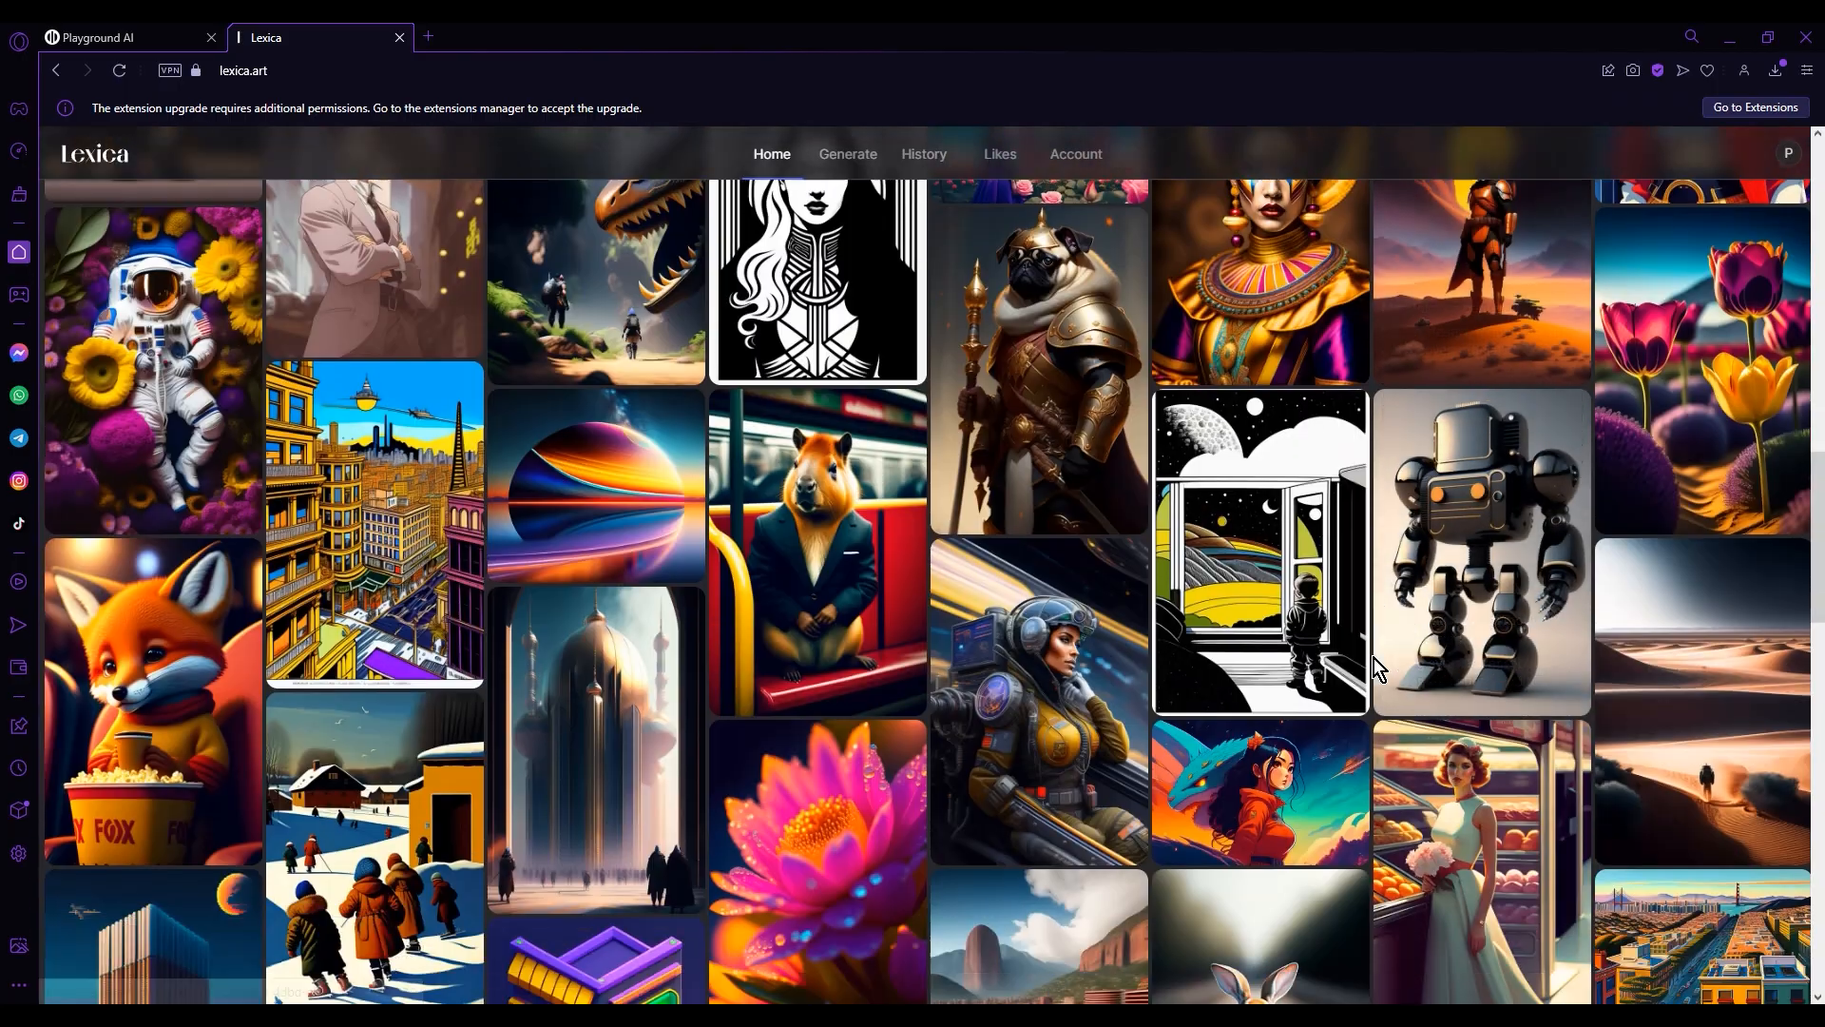
{"action": "scroll", "coordinate": [1372, 658], "scroll_direction": "up", "scroll_amount": 4}
{"action": "scroll", "coordinate": [1373, 658], "scroll_direction": "down", "scroll_amount": 1}
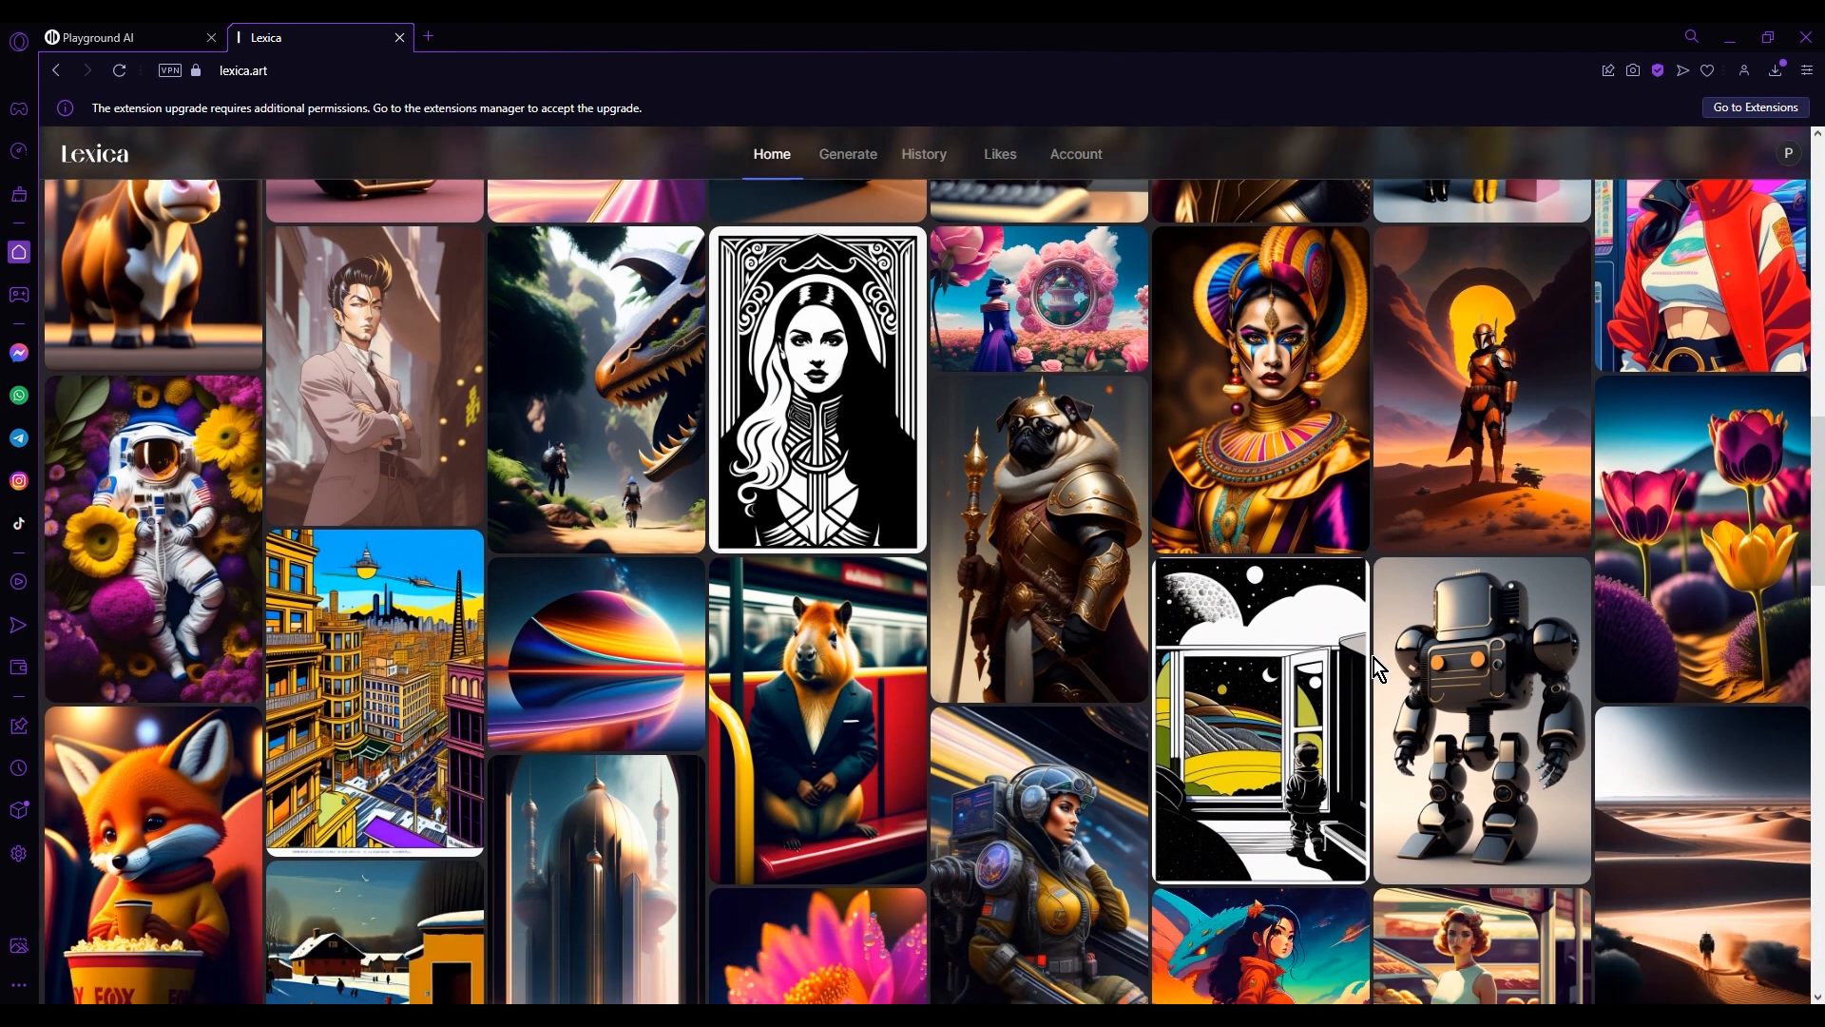
{"action": "left_click", "coordinate": [408, 591]}
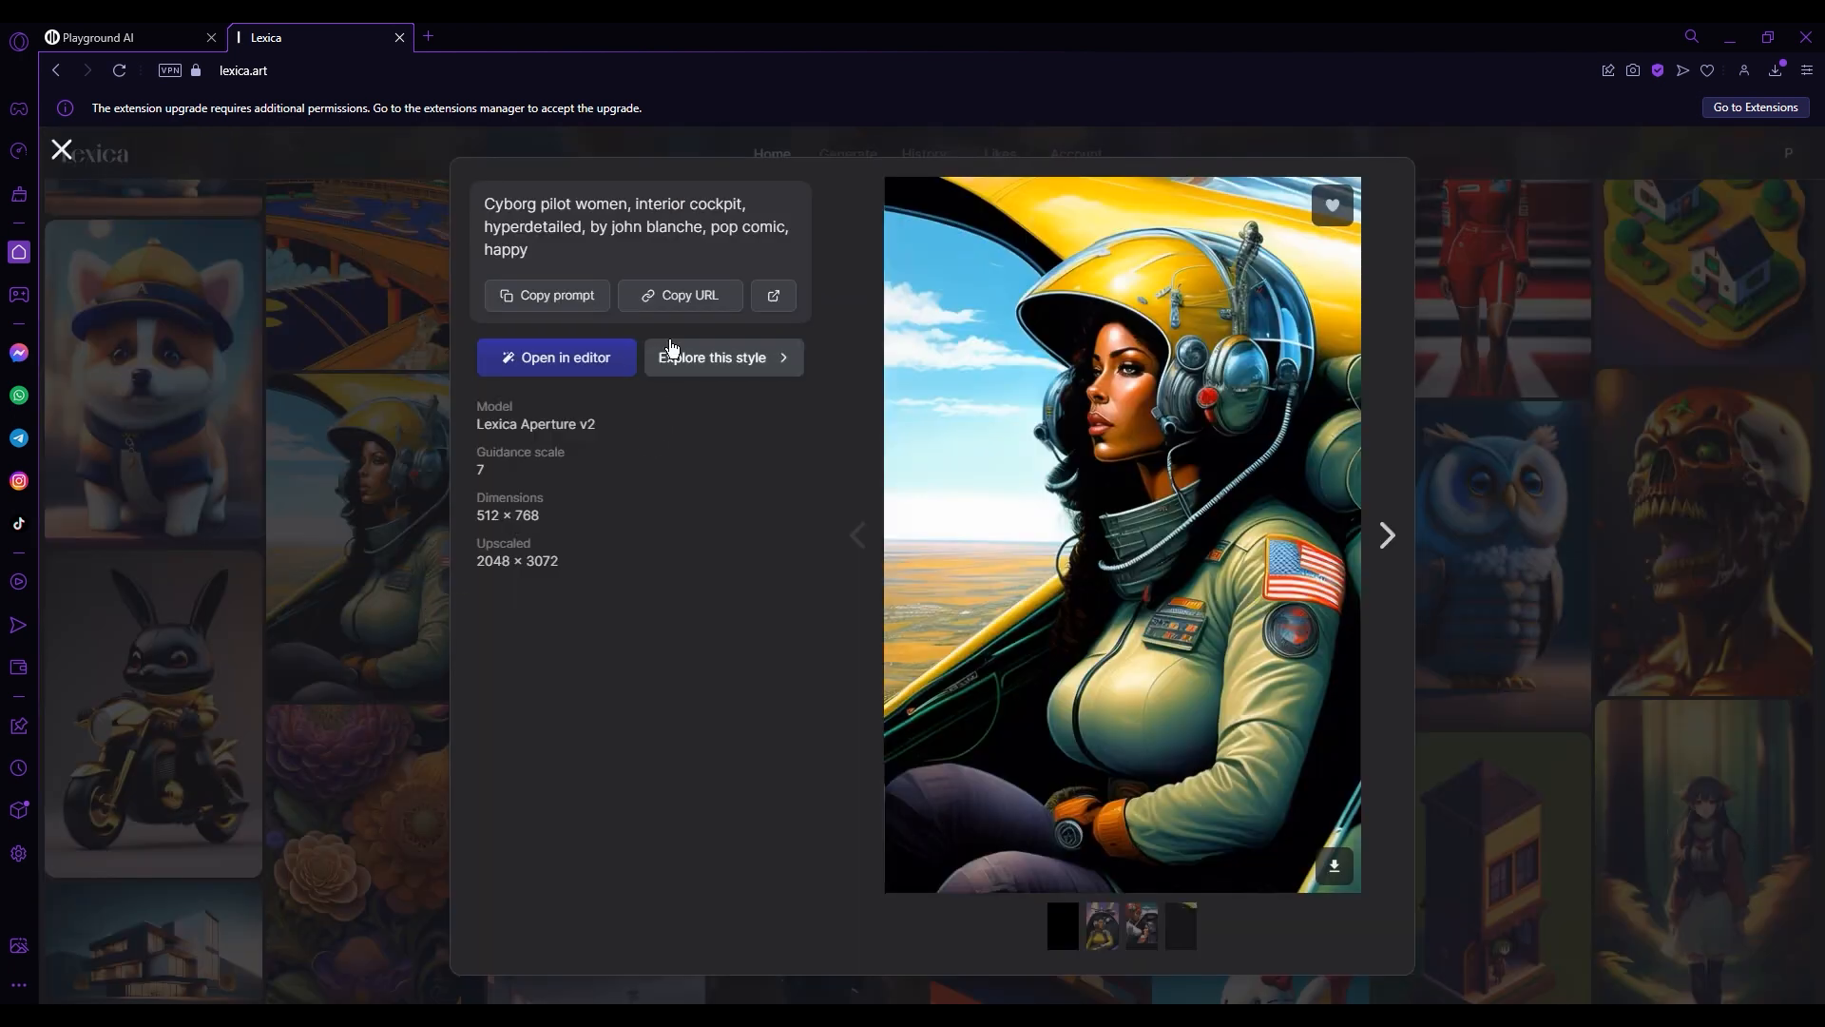
Switch back to Playground AI and turn on the Exclude From Image option for the masked portrait
{"action": "left_click", "coordinate": [98, 37]}
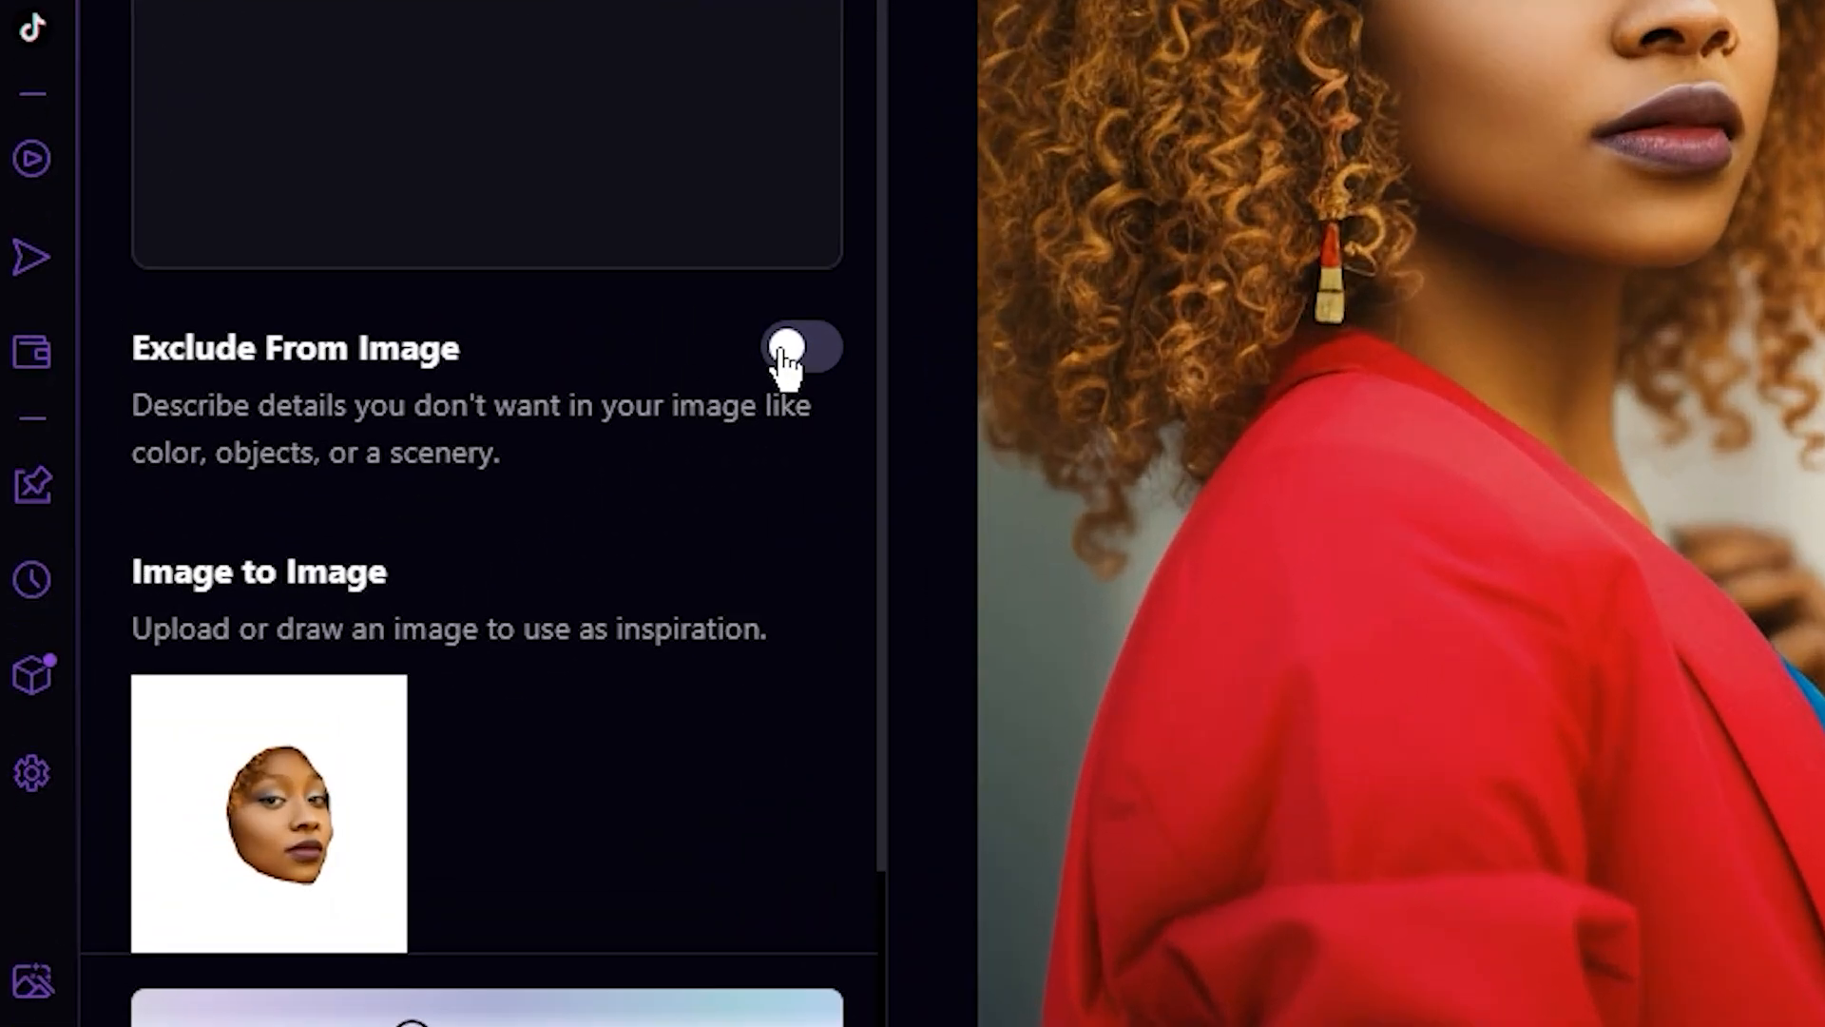
{"action": "left_click", "coordinate": [605, 487]}
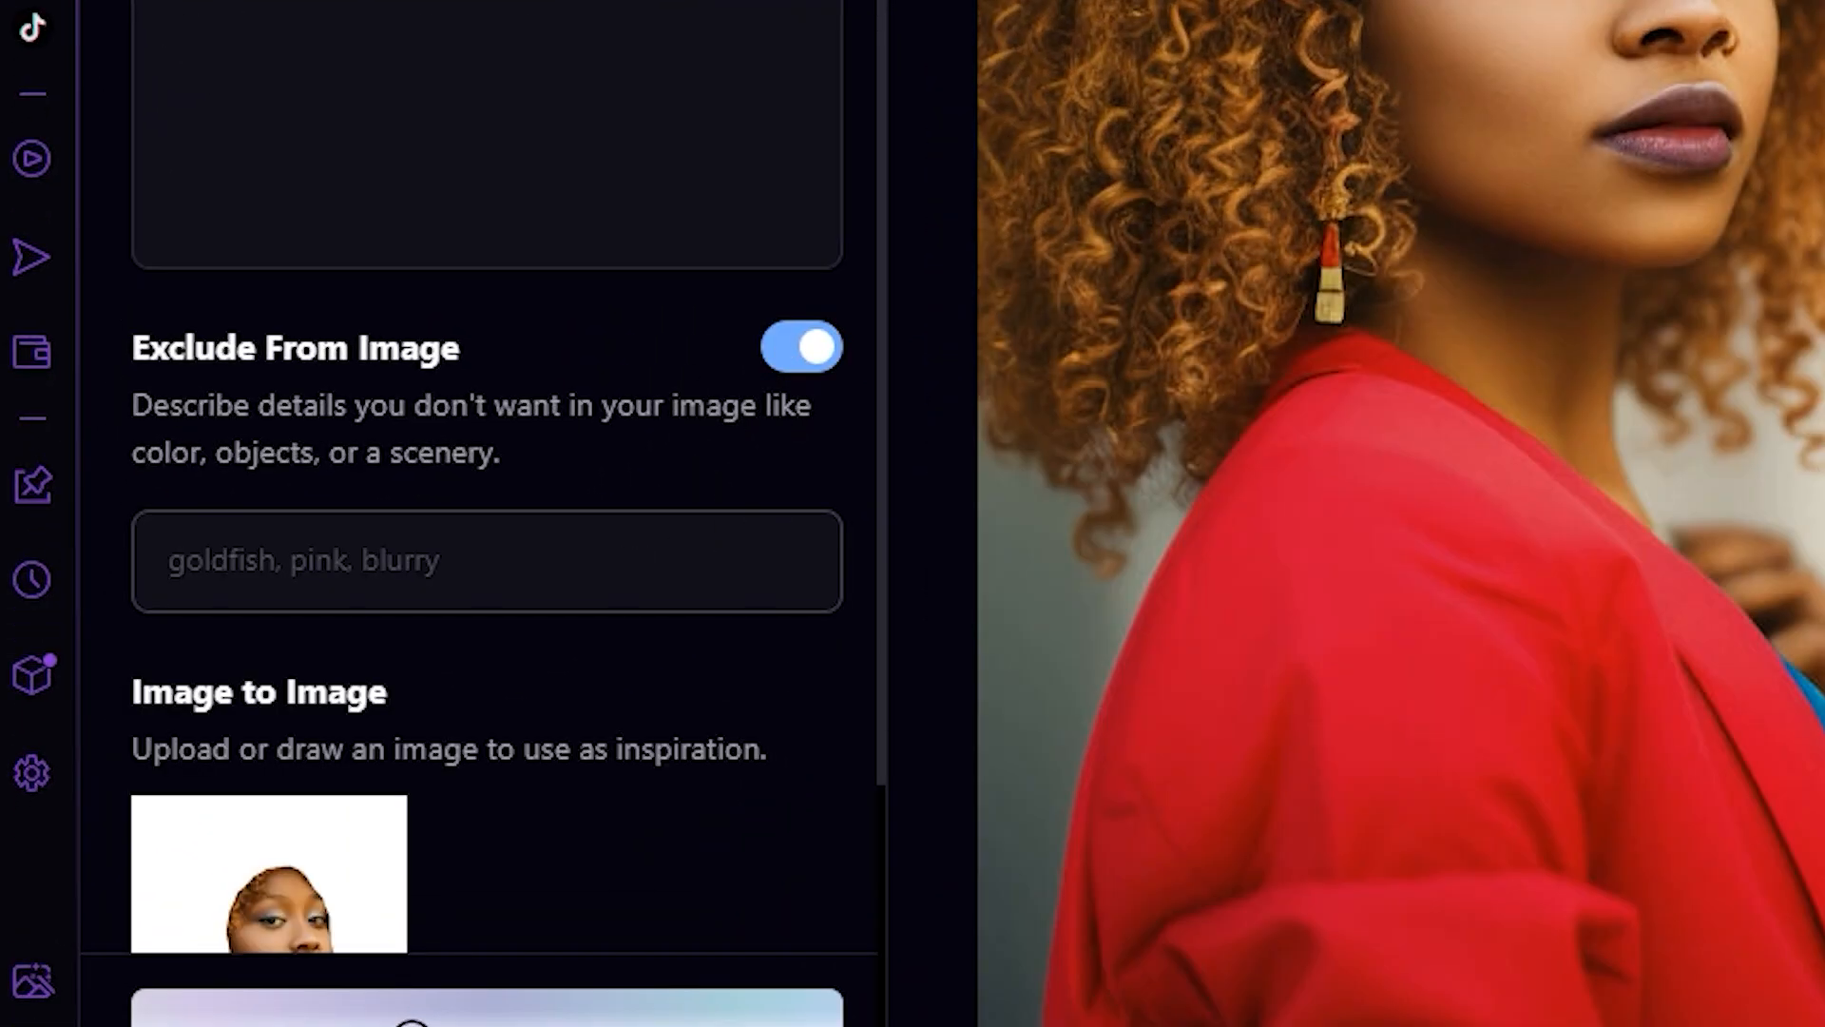